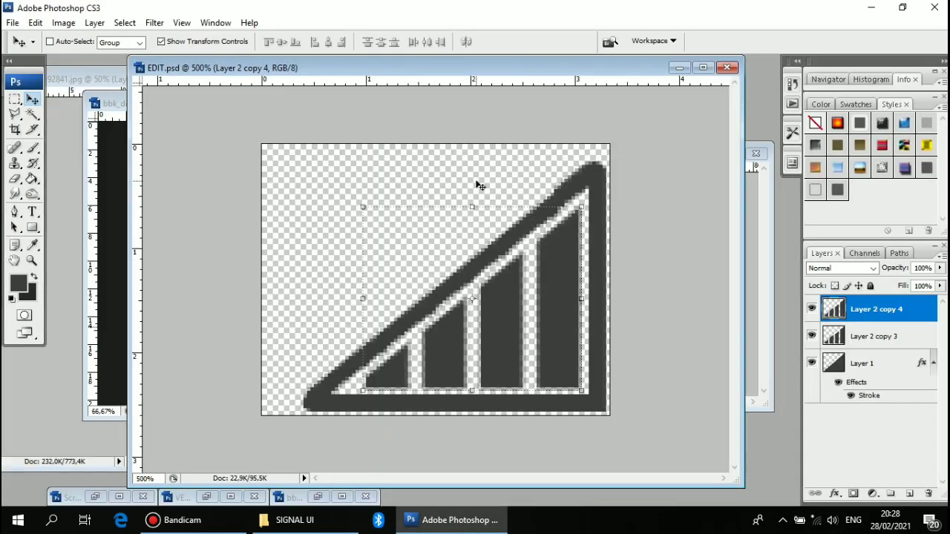
Step: Rename Layer 2 copy 3 to TRANS, Layer 2 copy 4 to SIGNAL COLOR and Layer 1 to SHAPE, leaving SIGNAL COLOR selected
drag(490, 72, 470, 73)
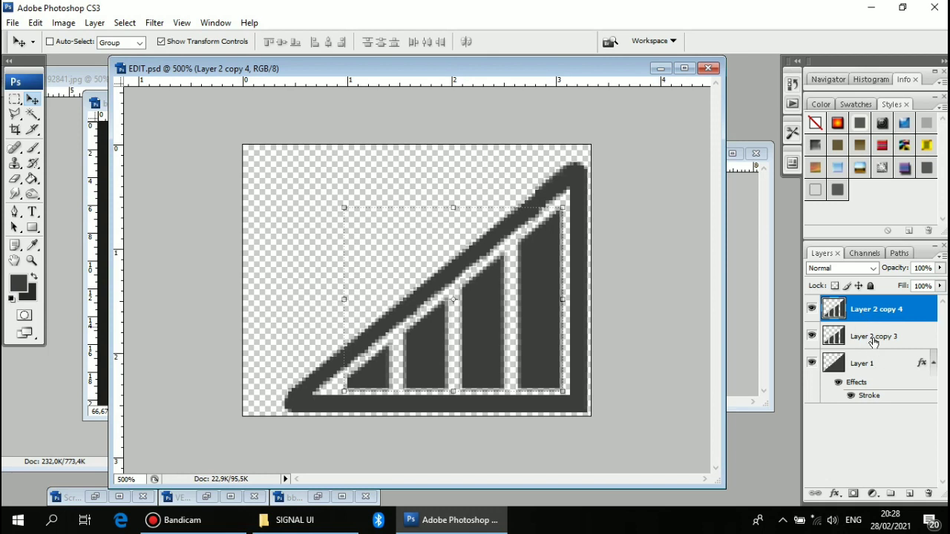
double_click(874, 338)
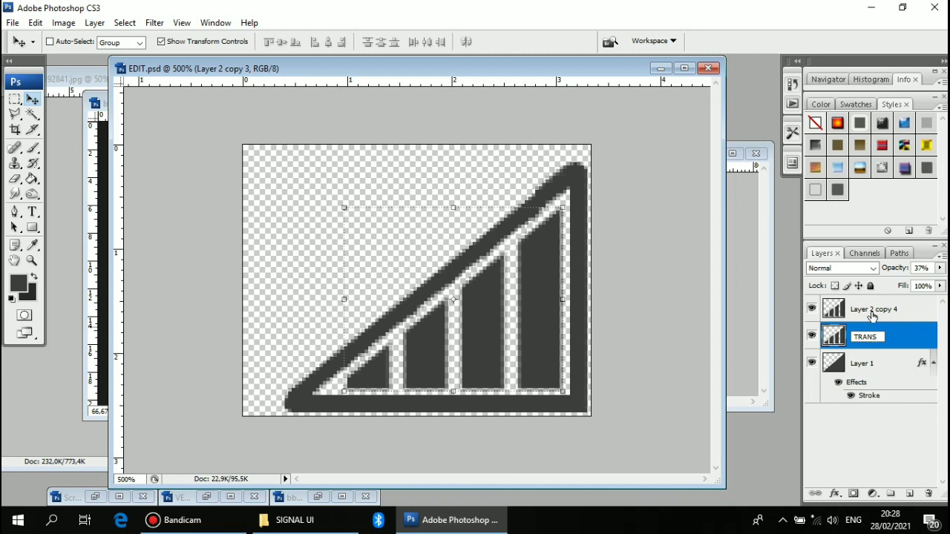
click(871, 313)
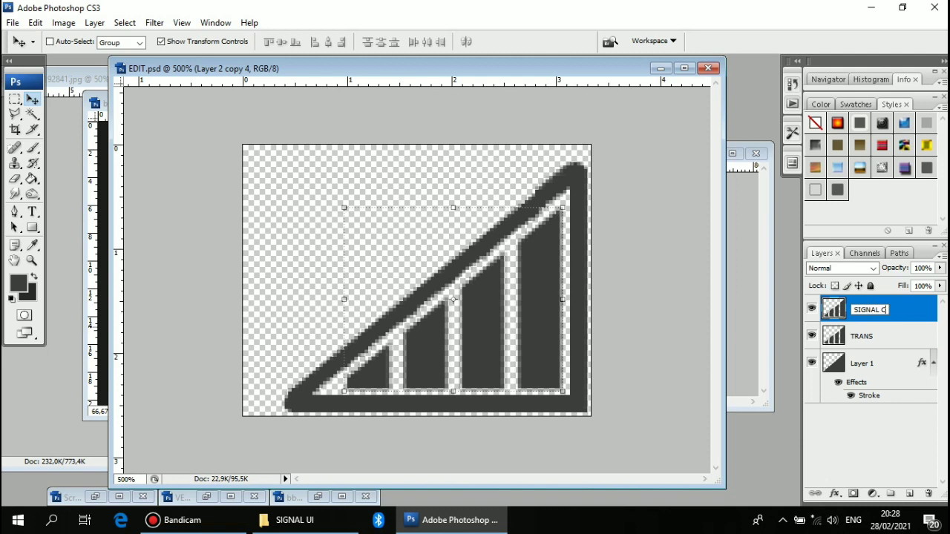
click(877, 368)
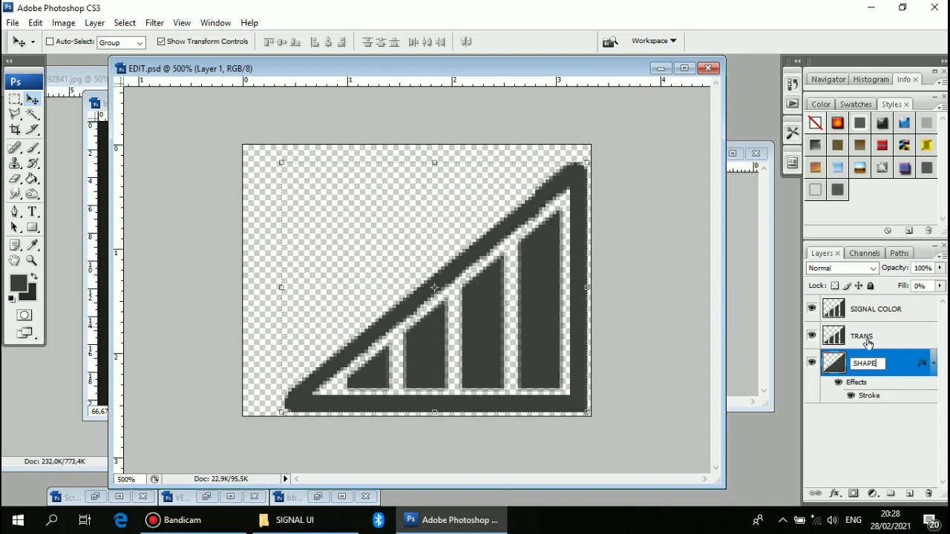
click(869, 342)
click(870, 312)
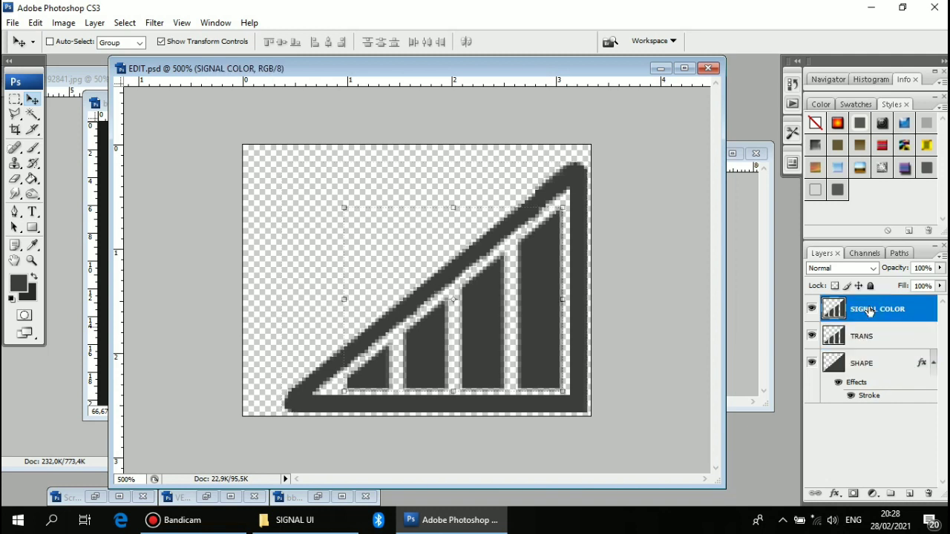
Step: Maximize the EDIT.psd document and place three vertical guides in the gaps between the four signal bars
click(683, 68)
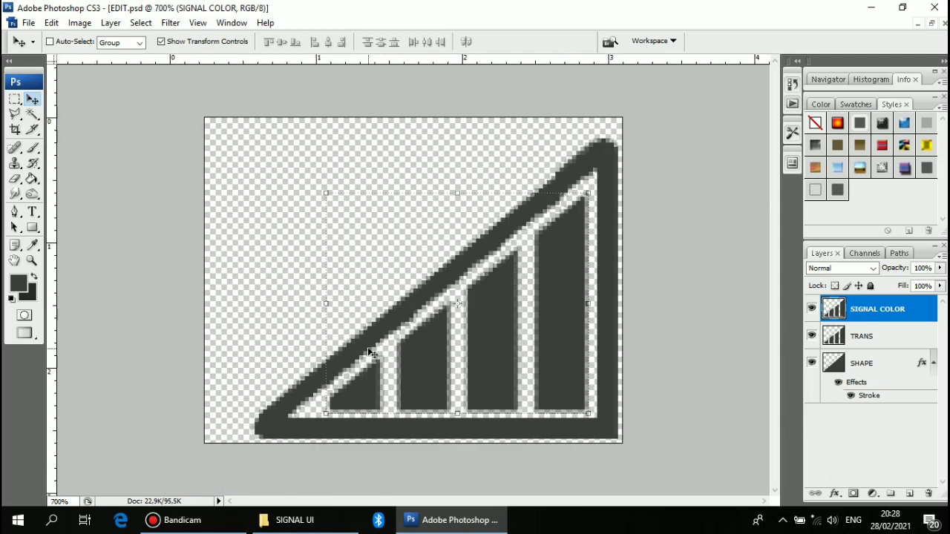
key(ctrl+plus)
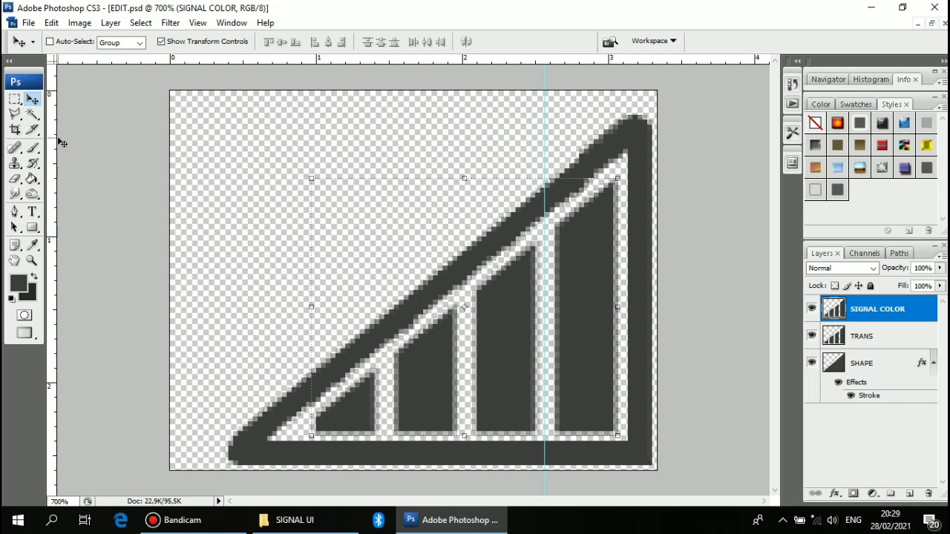
drag(461, 197, 462, 198)
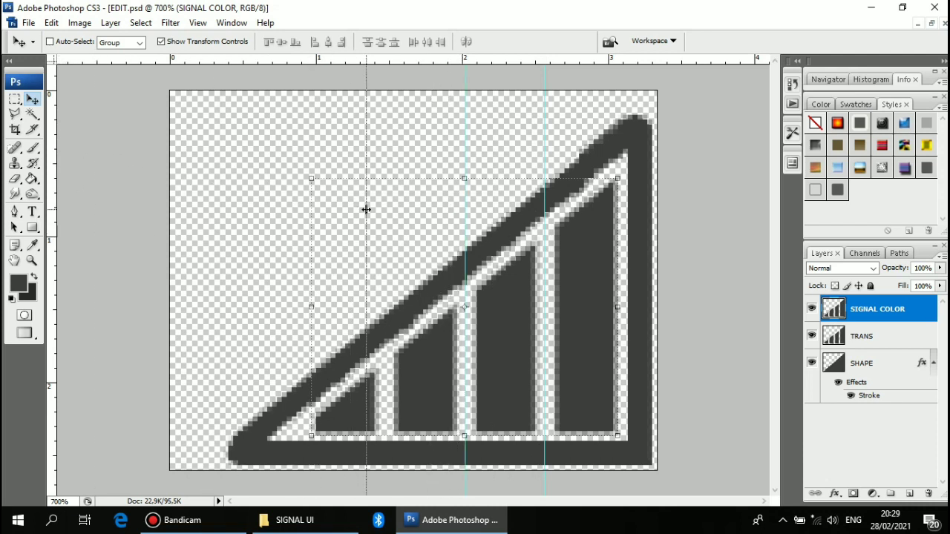
drag(366, 209, 383, 212)
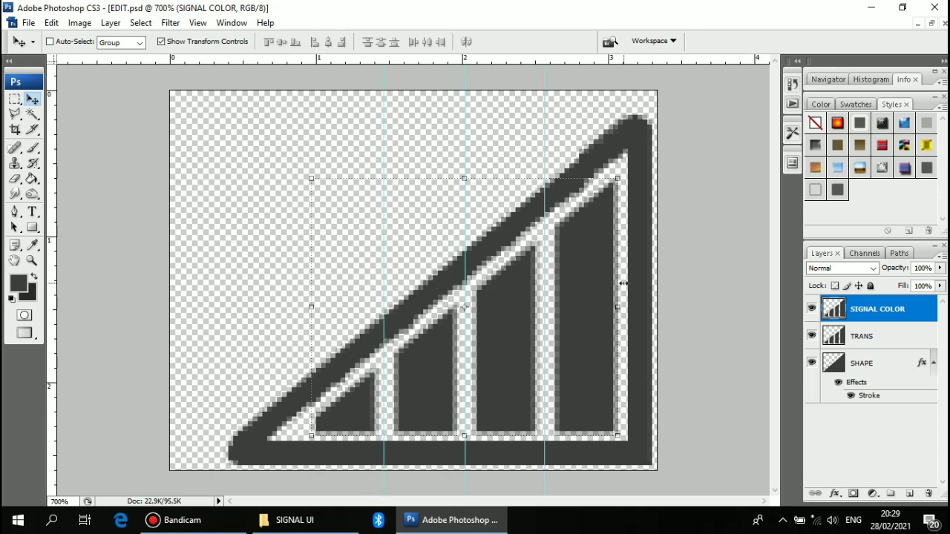
Step: Save the full-size icon as a PNG copy in the SIGNAL UI folder, replacing vivo_signal_4_color
key(ctrl+shift+s)
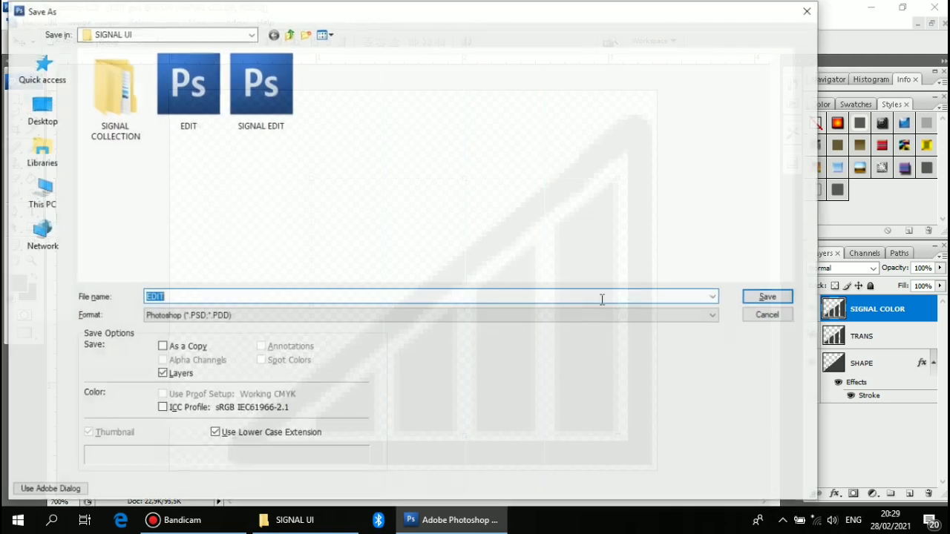
click(547, 317)
click(210, 446)
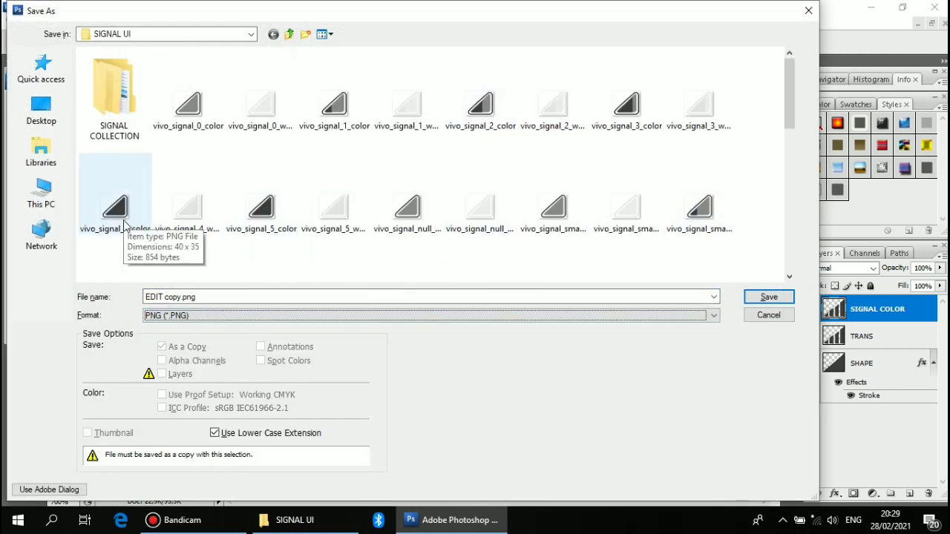
double_click(126, 224)
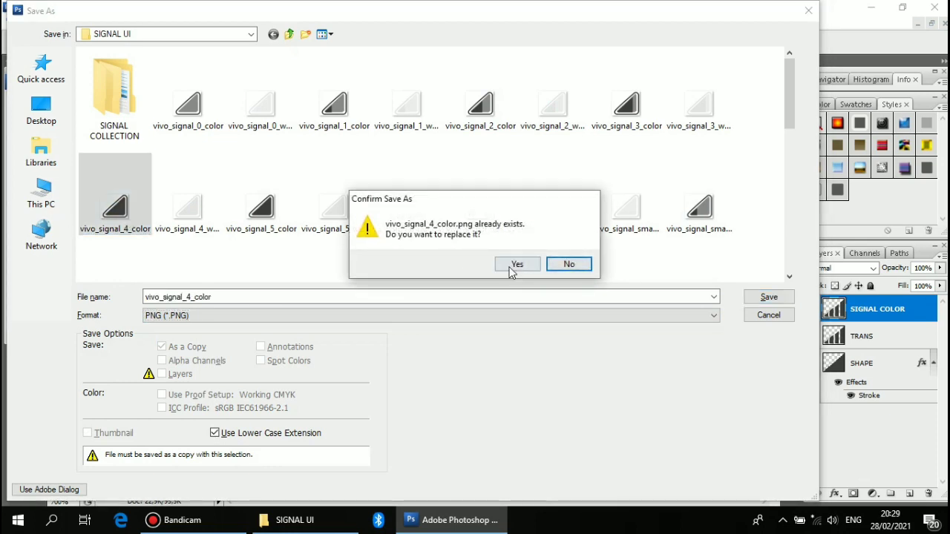
click(515, 264)
click(522, 248)
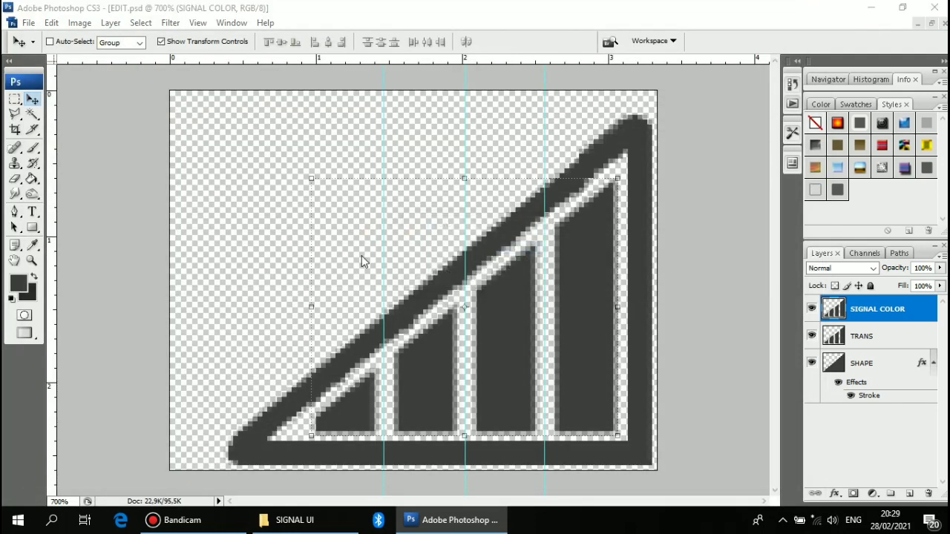
key(ctrl+shift+s)
click(292, 320)
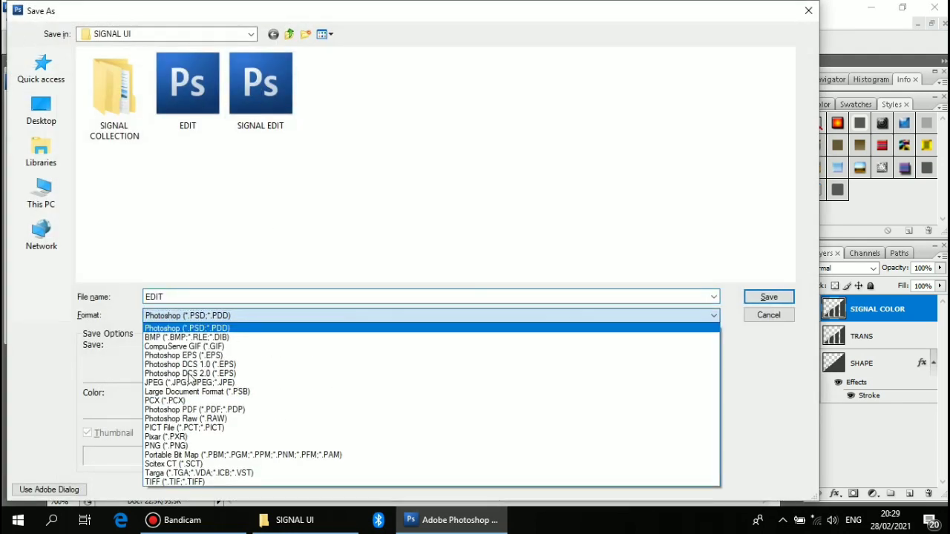
click(186, 446)
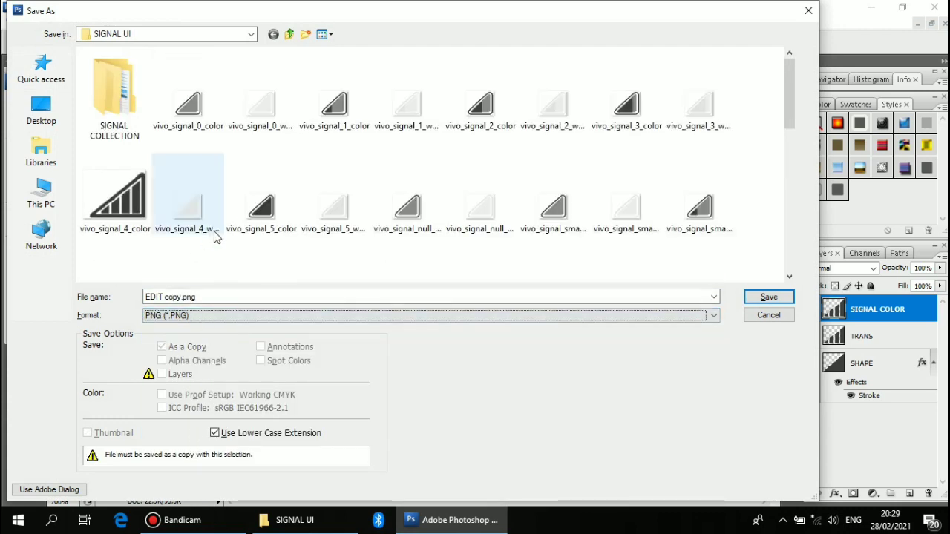
click(782, 316)
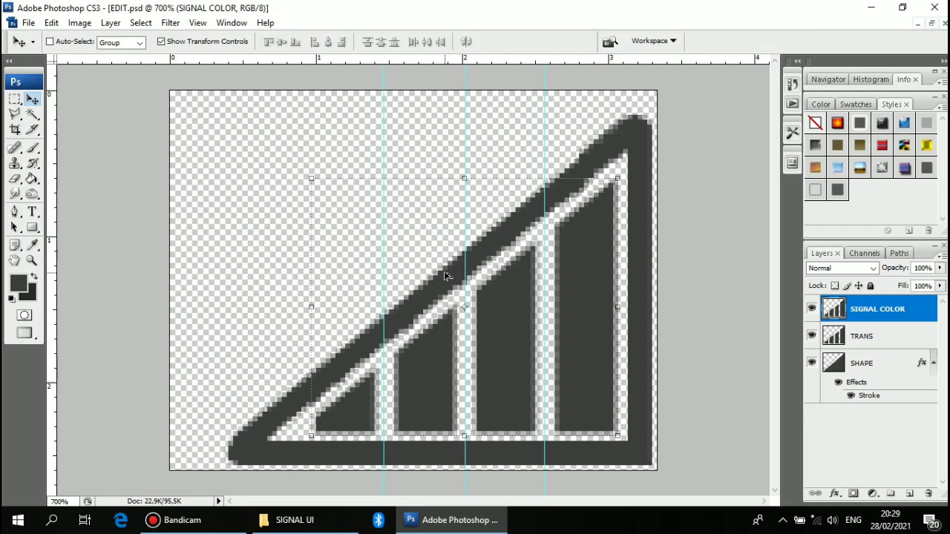
Step: Resize the image to a width of 45 pixels with proportions constrained
key(ctrl+alt+i)
text(45)
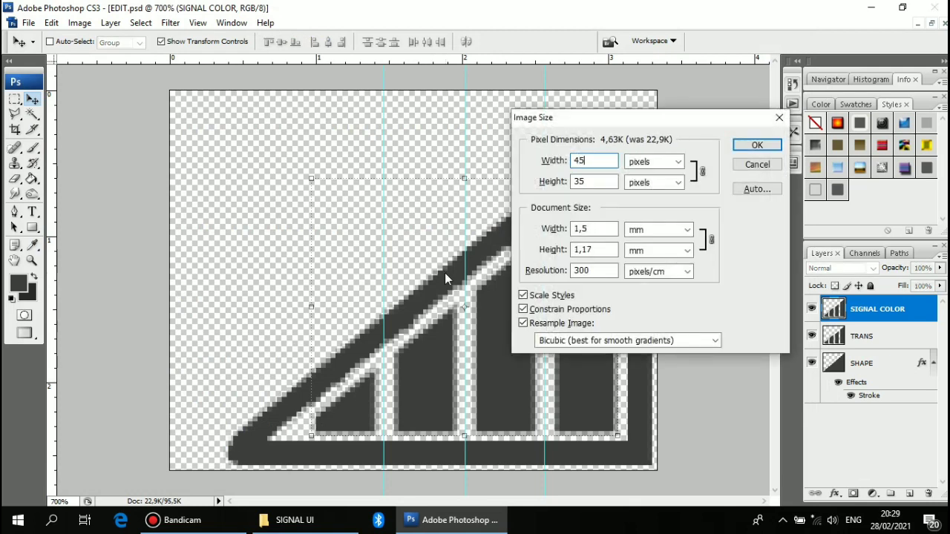
key(Return)
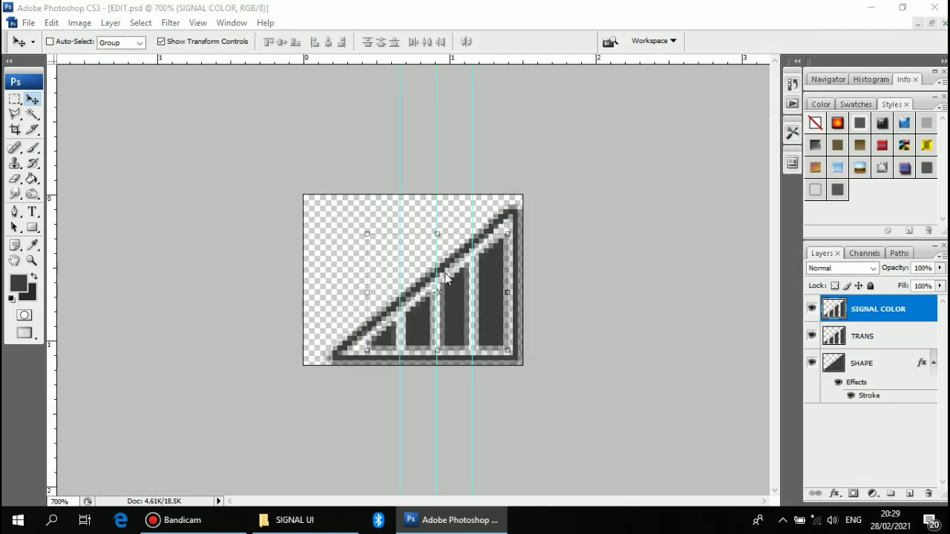
Step: Save the resized icon as a PNG copy replacing vivo_signal_4_color, and check it in the SIGNAL UI folder in File Explorer
key(ctrl+shift+s)
click(424, 322)
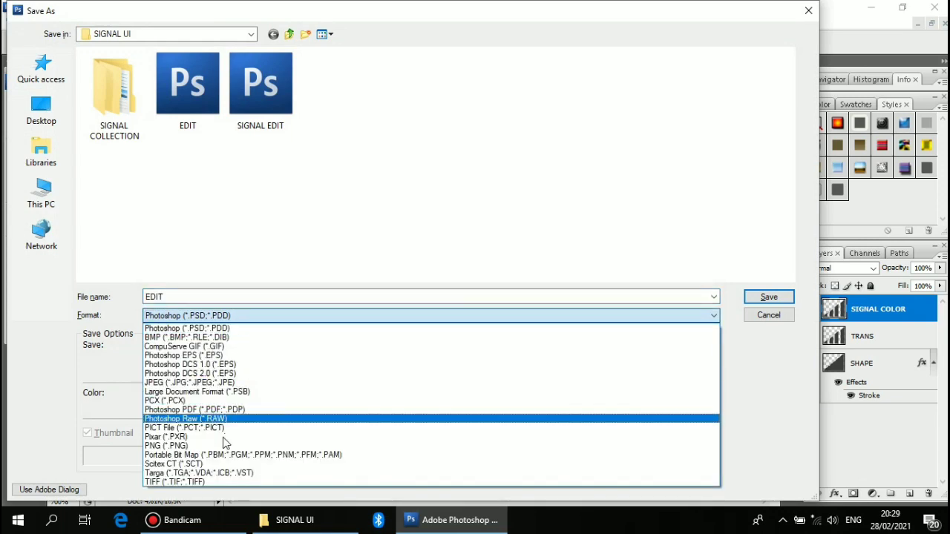
click(214, 451)
double_click(115, 202)
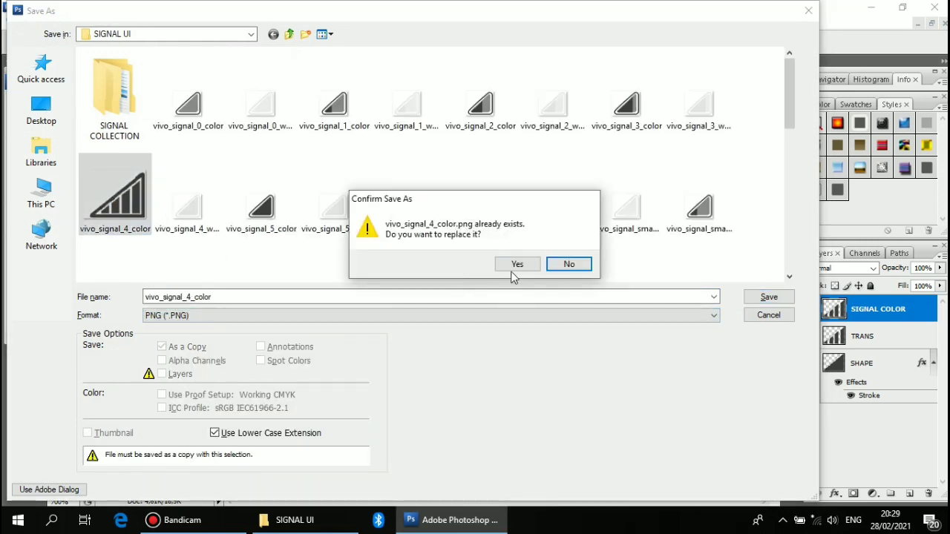
click(516, 262)
key(Return)
click(285, 524)
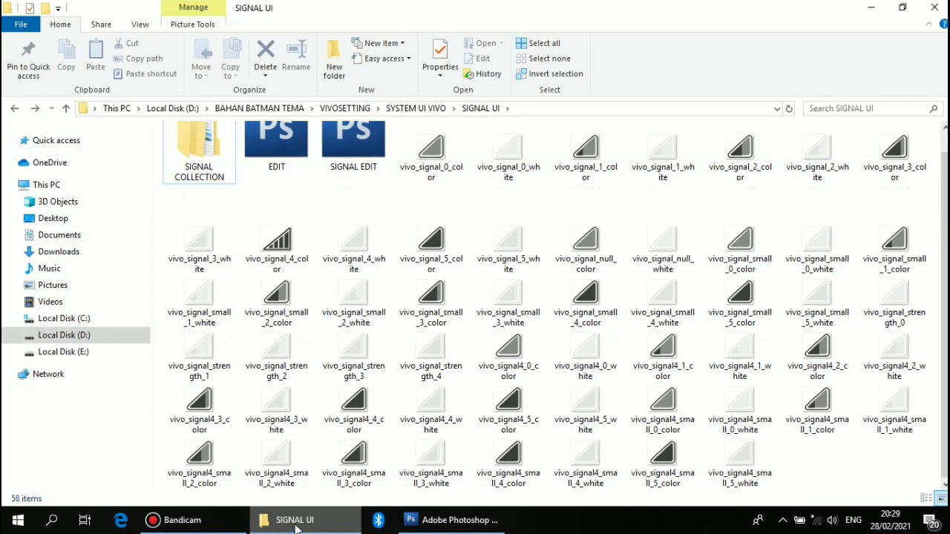
click(453, 521)
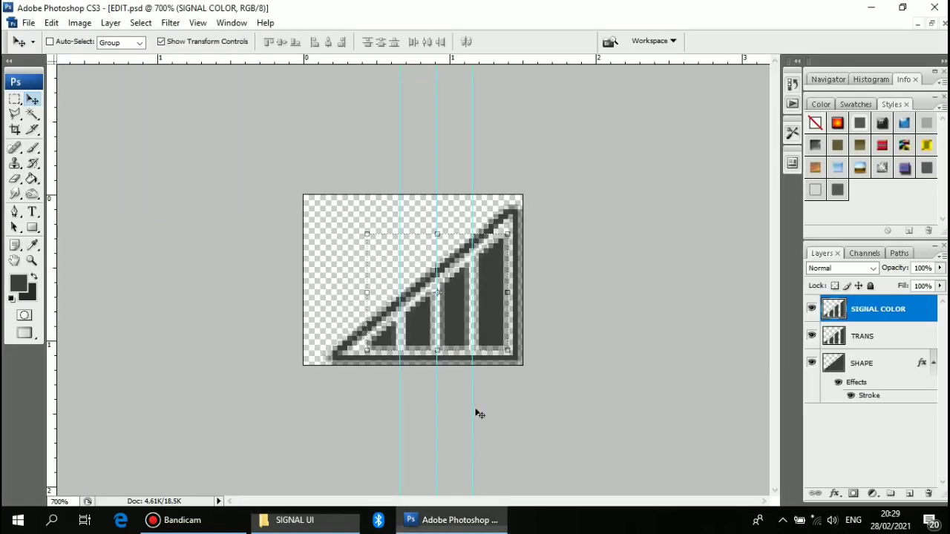
Step: Save the icon as a PNG copy in the SIGNAL UI folder, replacing vivo_signal_5_color
key(ctrl+shift+s)
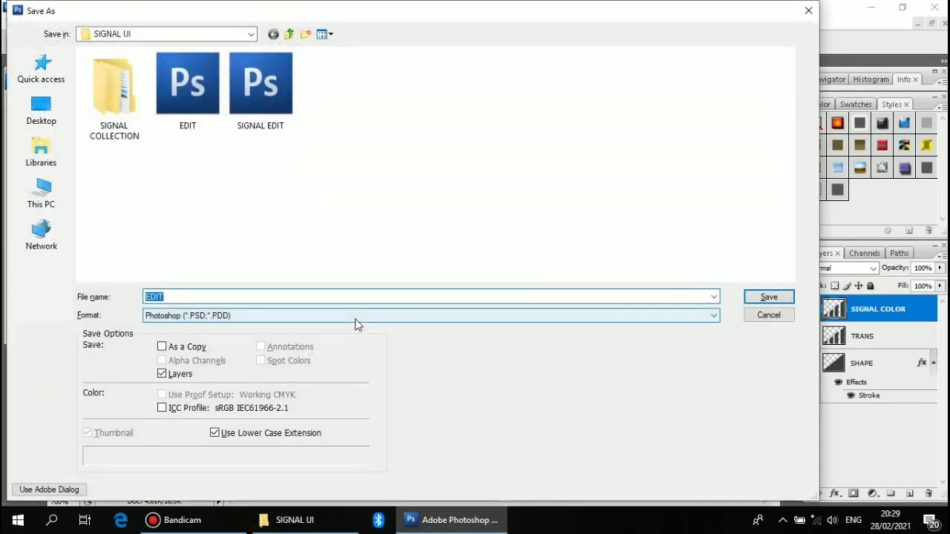
click(356, 317)
click(236, 446)
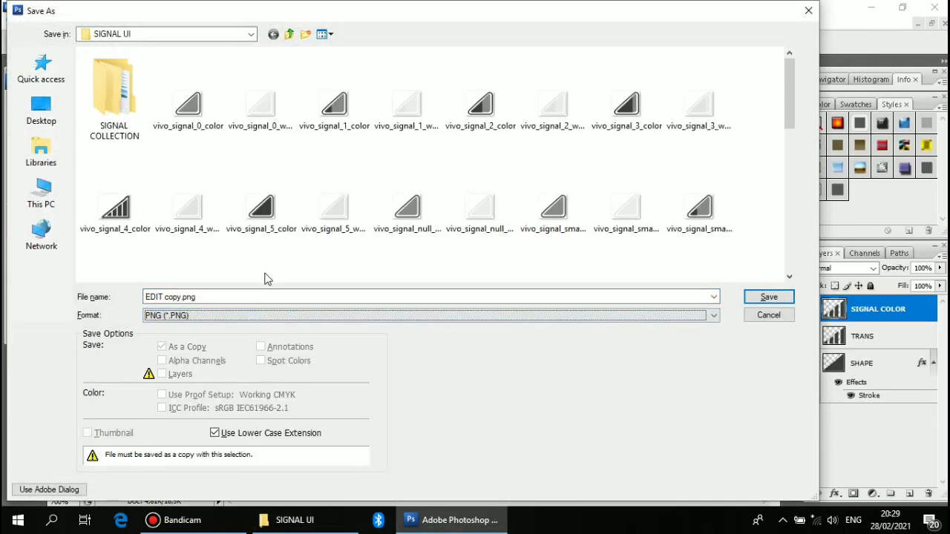
double_click(252, 207)
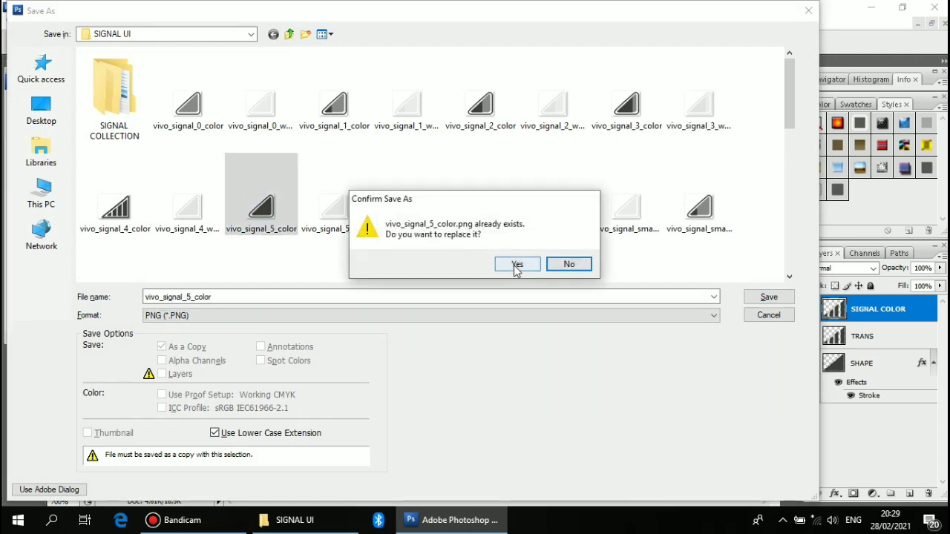
click(518, 261)
click(520, 249)
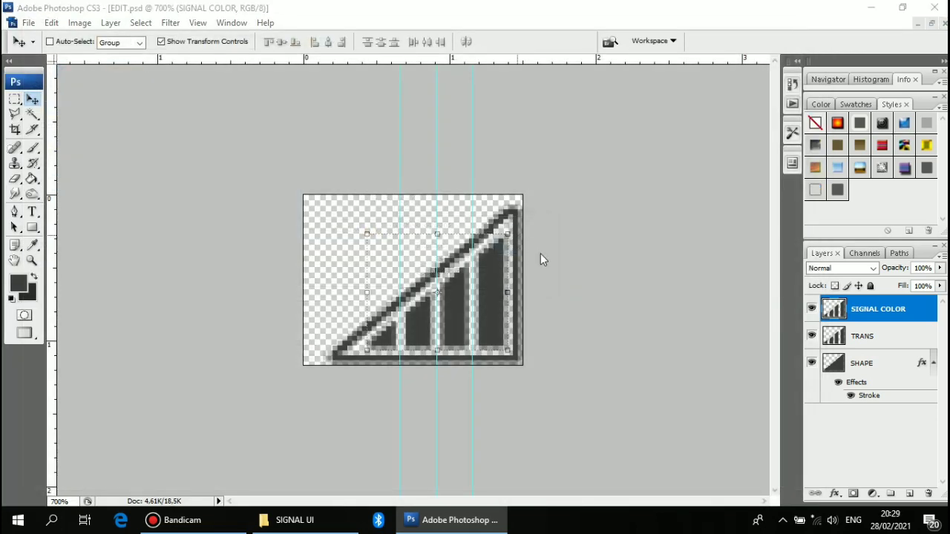
Step: Save the icon as a PNG copy in the SIGNAL UI folder, replacing vivo_signal4_small_4_color
key(ctrl+shift+s)
click(483, 315)
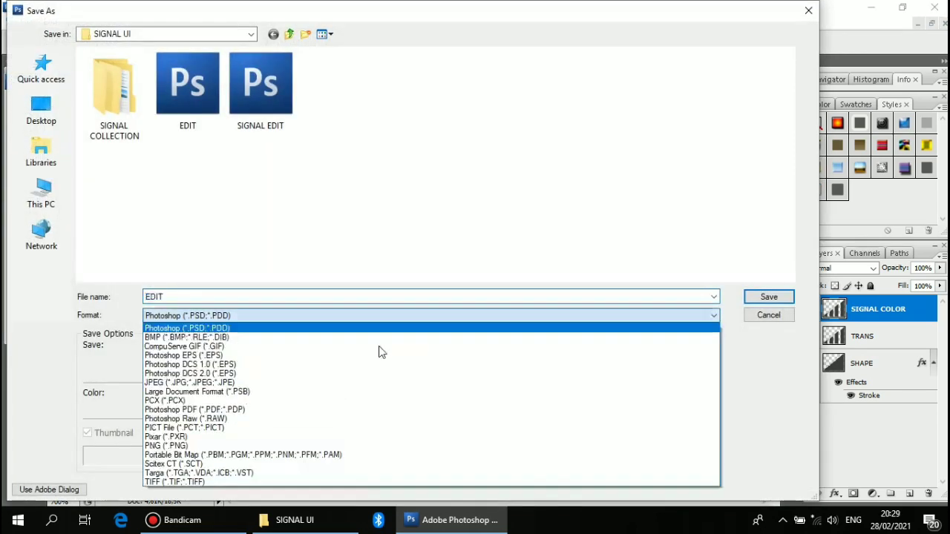
click(290, 445)
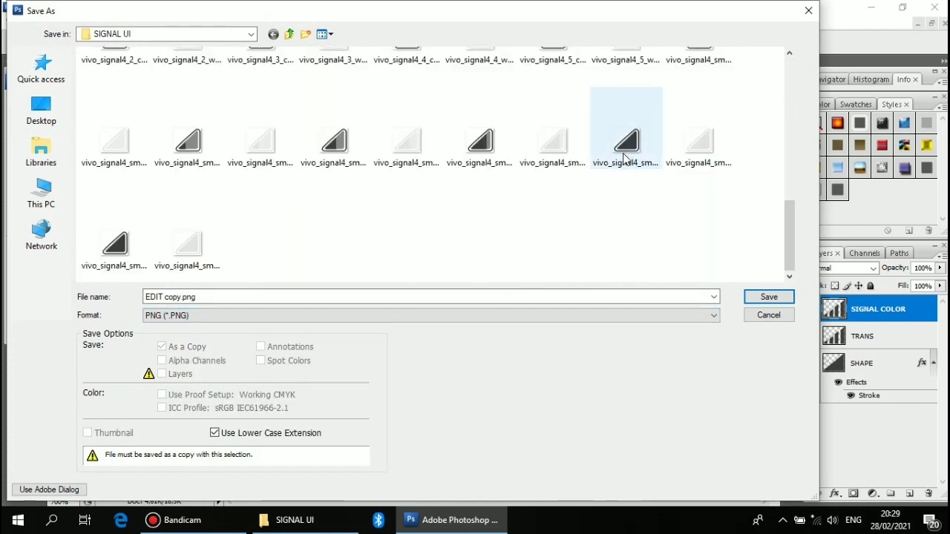
double_click(623, 141)
click(520, 268)
click(521, 248)
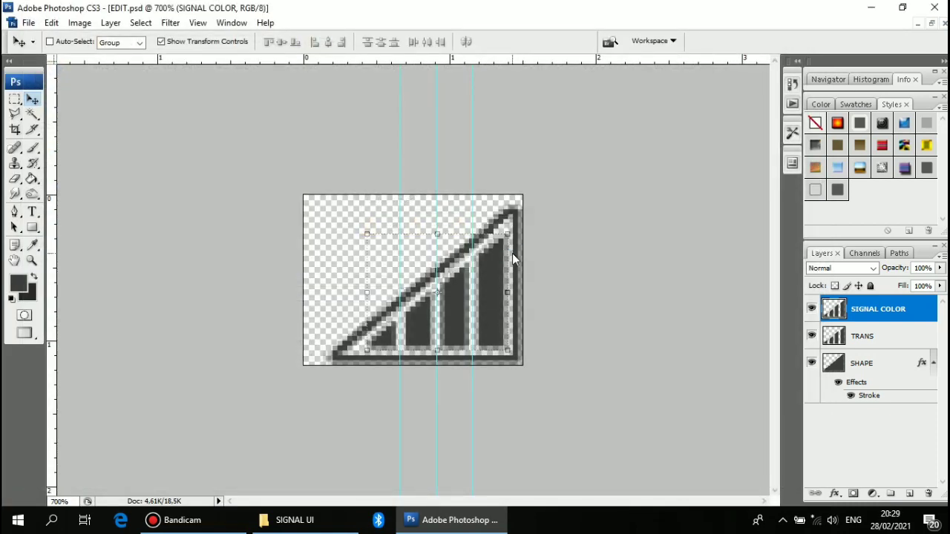
Step: Save the icon as a PNG copy without interlacing, replacing vivo_signal4_small_5_color in the SIGNAL UI folder
key(ctrl+shift+s)
click(395, 315)
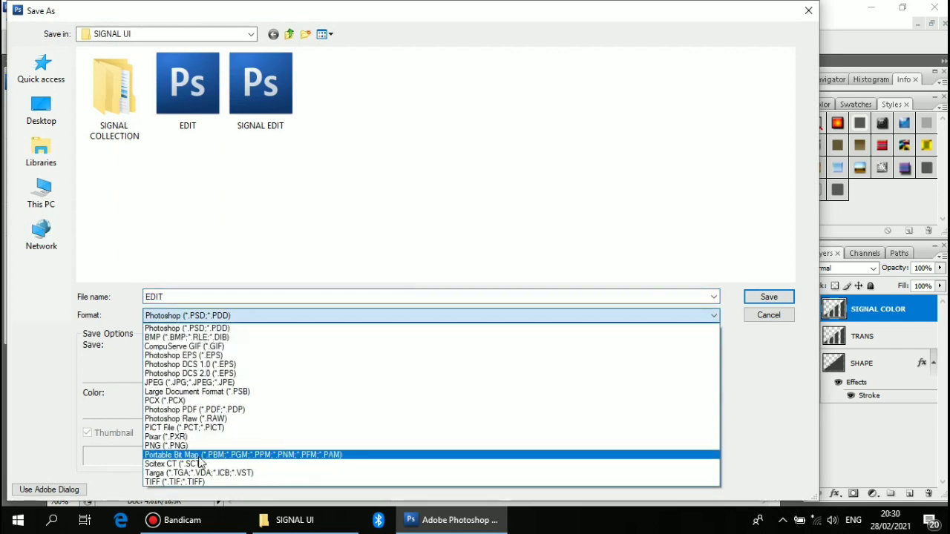
click(290, 445)
scroll(436, 224, down, 5)
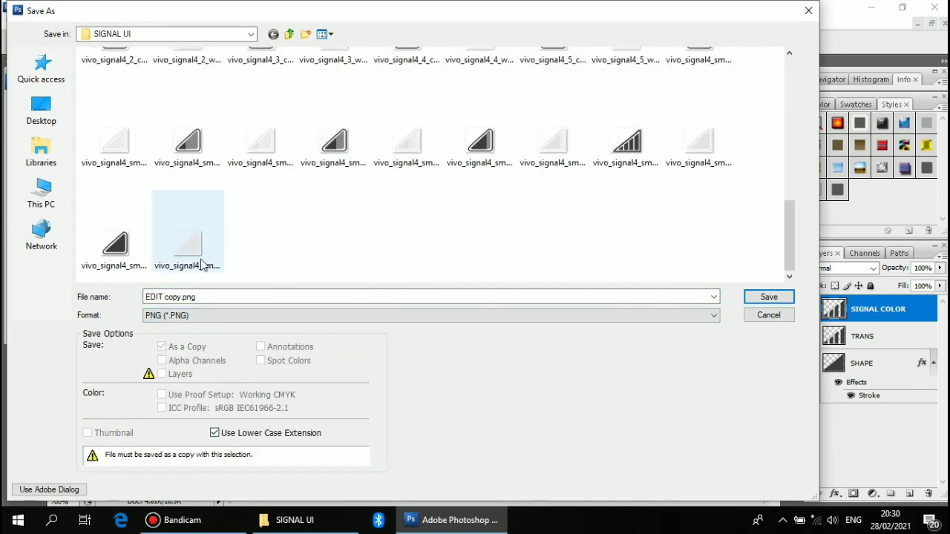
double_click(115, 238)
click(517, 265)
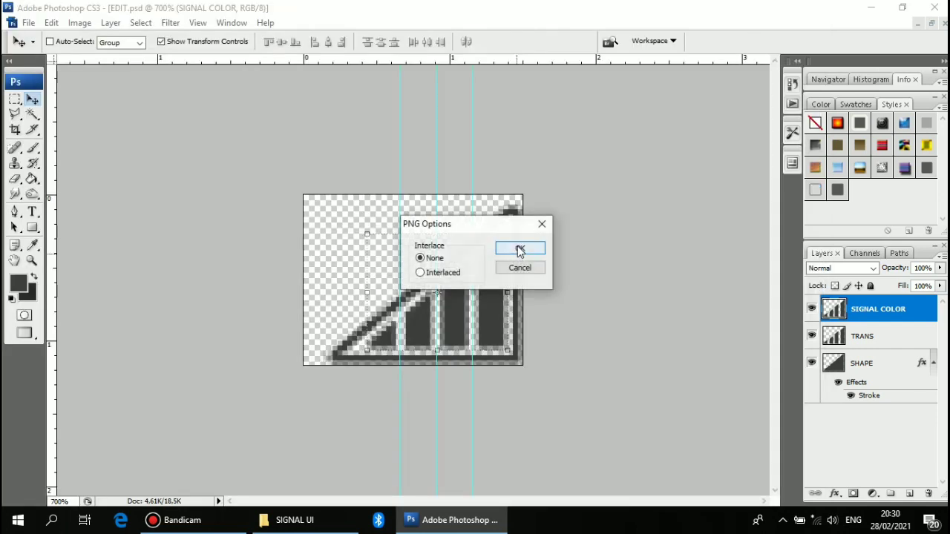
click(520, 250)
Step: Save the icon as a PNG copy without interlacing in the SIGNAL UI folder, replacing vivo_signal_small_4_color
key(ctrl+shift+s)
click(416, 315)
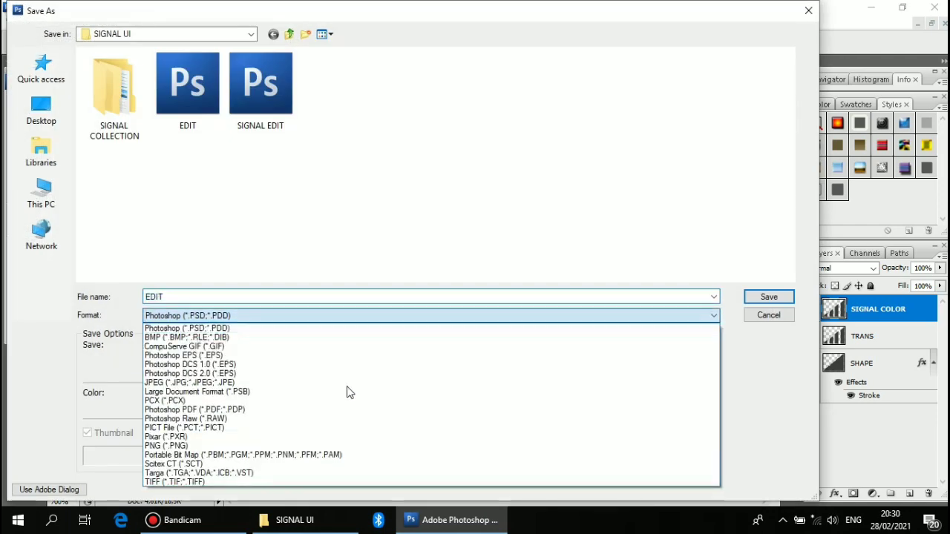
click(299, 446)
scroll(607, 183, down, 3)
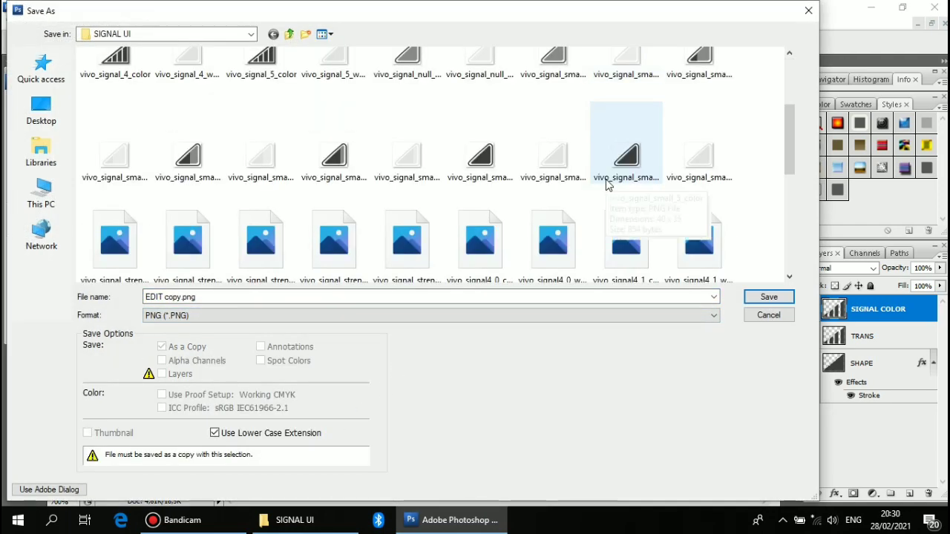
double_click(483, 178)
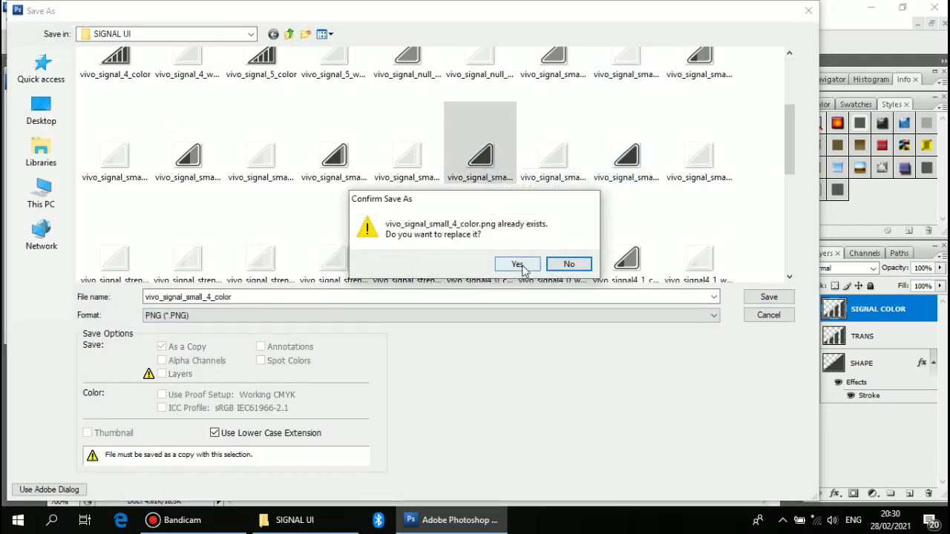
click(522, 266)
click(523, 247)
Step: Save the full-strength icon as a PNG copy in the SIGNAL UI folder, replacing vivo_signal_small_5_color
key(ctrl+shift+s)
click(434, 317)
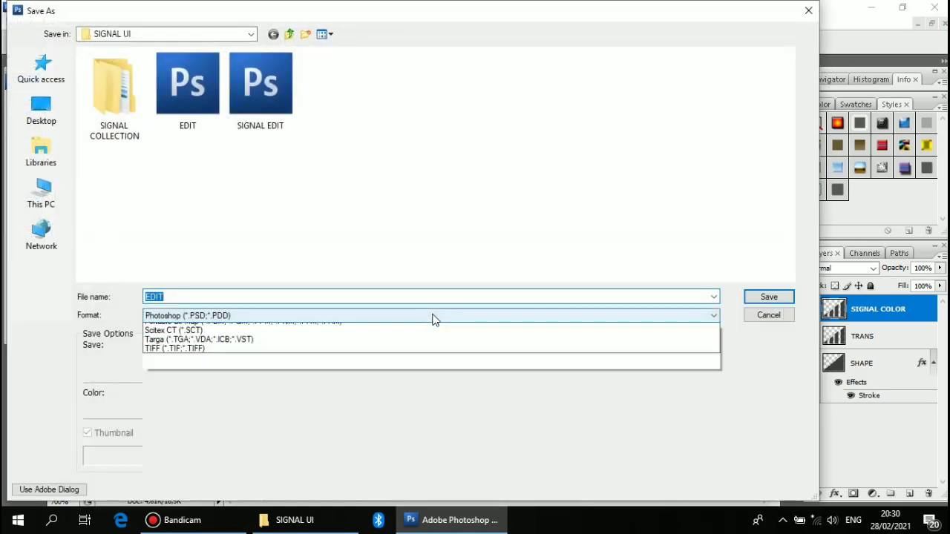
click(297, 446)
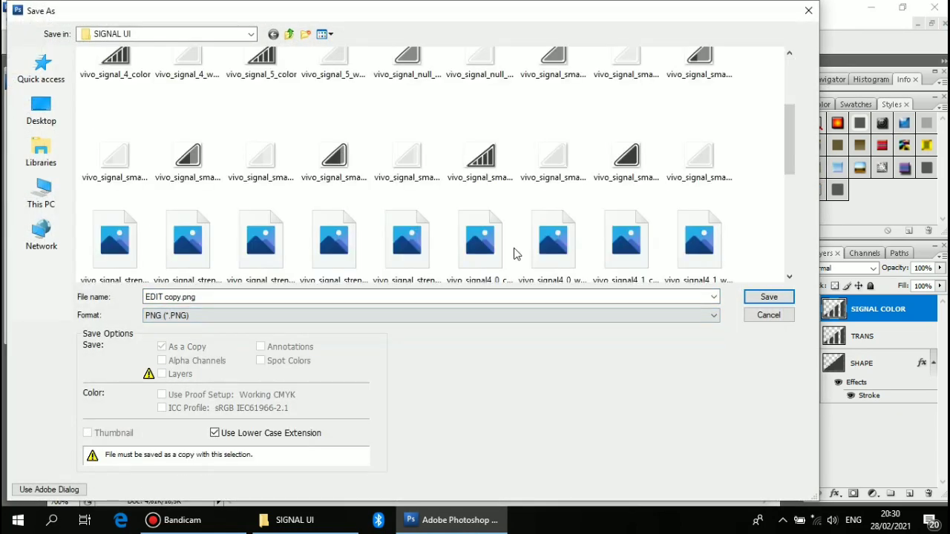
double_click(628, 149)
click(516, 261)
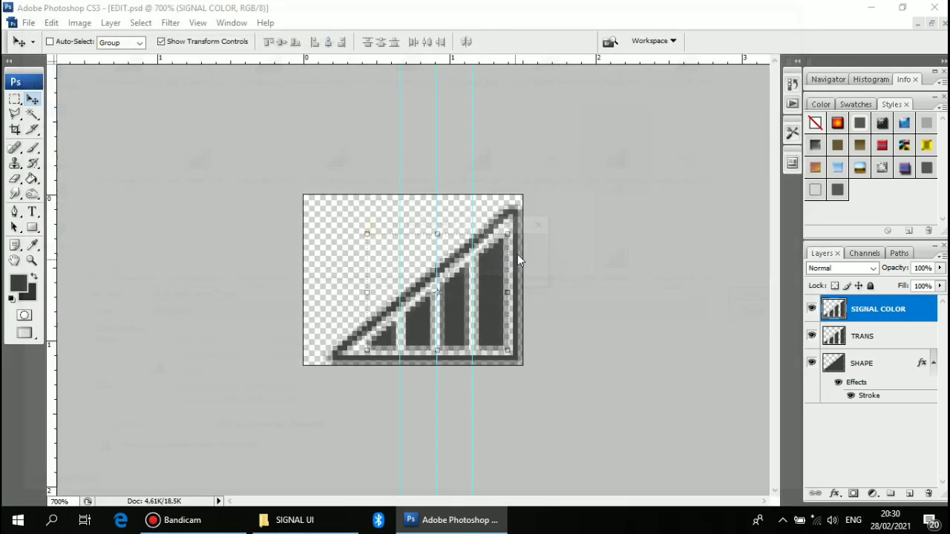
click(521, 247)
Step: Save the icon as a PNG copy without interlacing in the SIGNAL UI folder, replacing vivo_signal4_4_color
key(ctrl+shift+s)
click(451, 315)
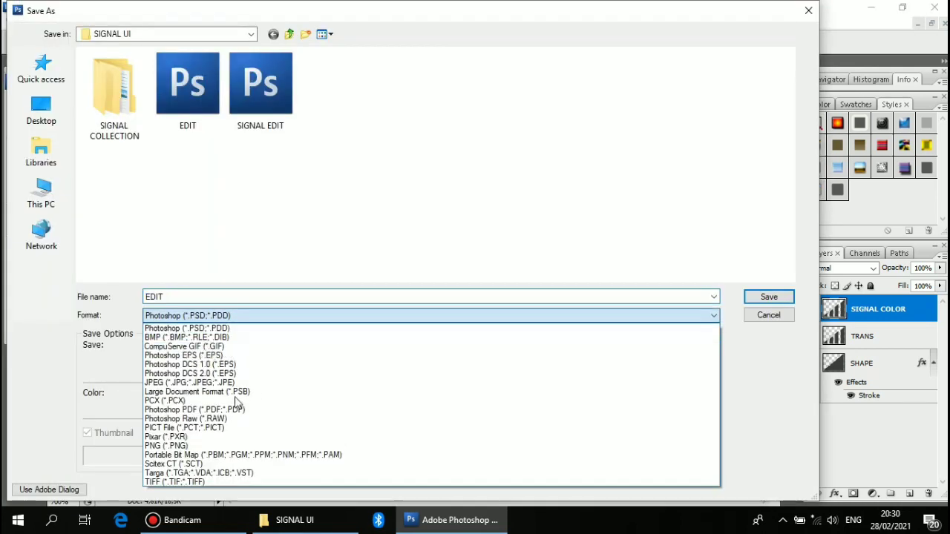
click(238, 446)
scroll(488, 245, down, 2)
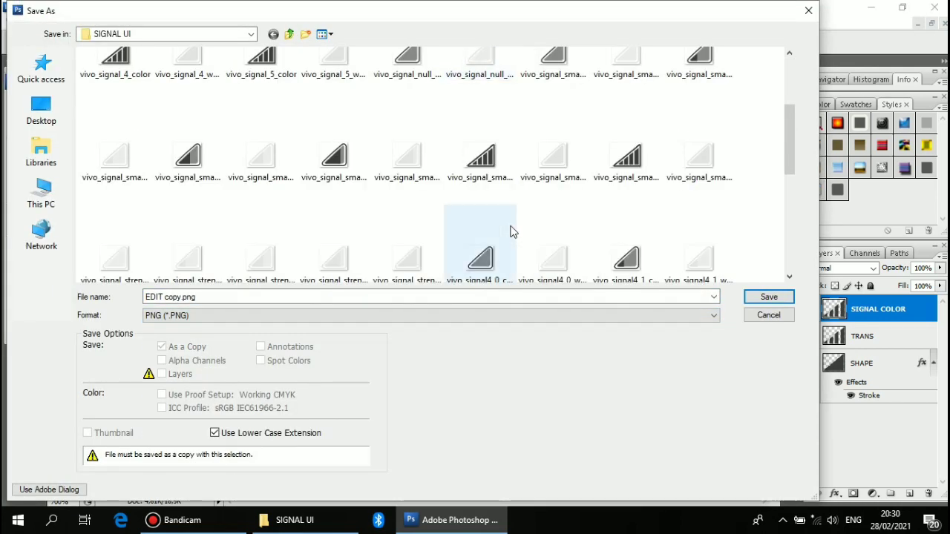
scroll(511, 232, down, 2)
click(423, 224)
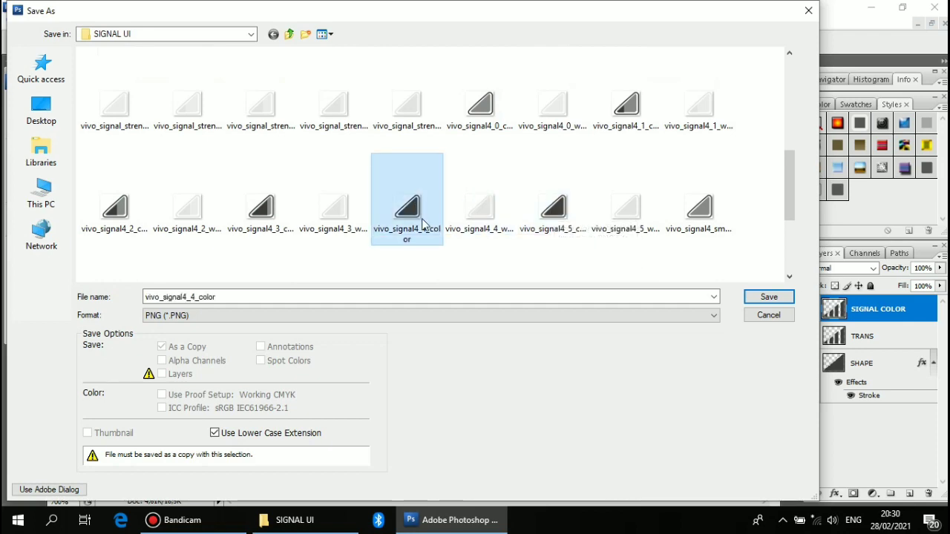
double_click(424, 224)
click(517, 264)
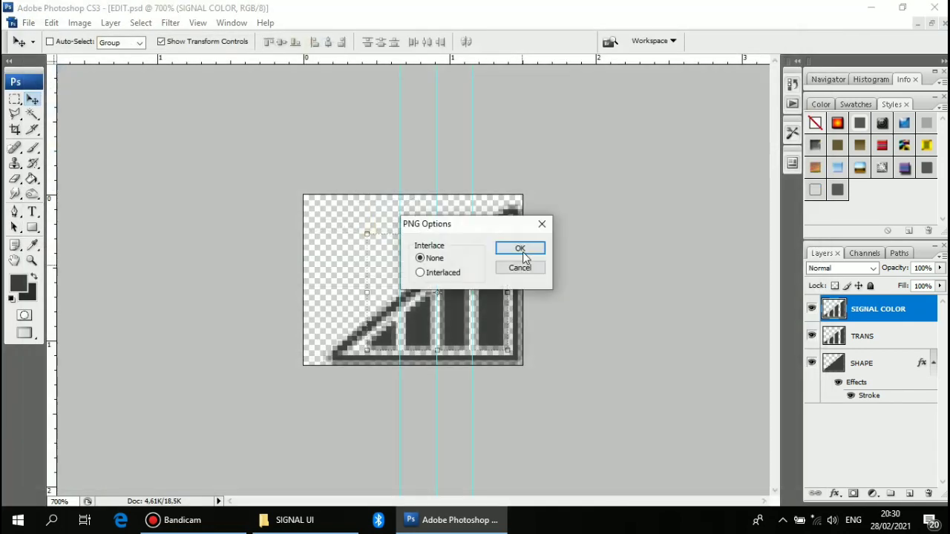
click(521, 249)
Step: Save the icon as a PNG copy in the SIGNAL UI folder, replacing vivo_signal4_5_color
key(ctrl+shift+s)
click(449, 315)
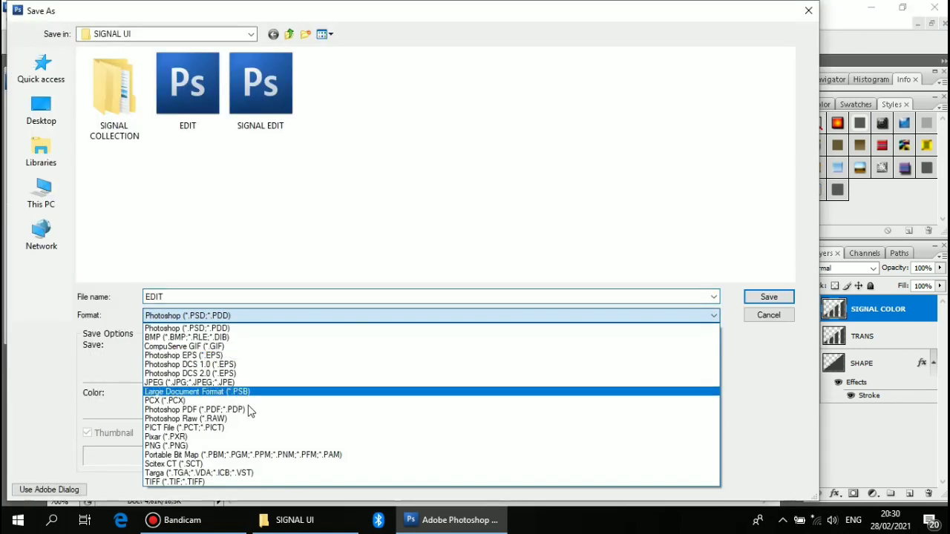
click(245, 448)
scroll(512, 230, down, 5)
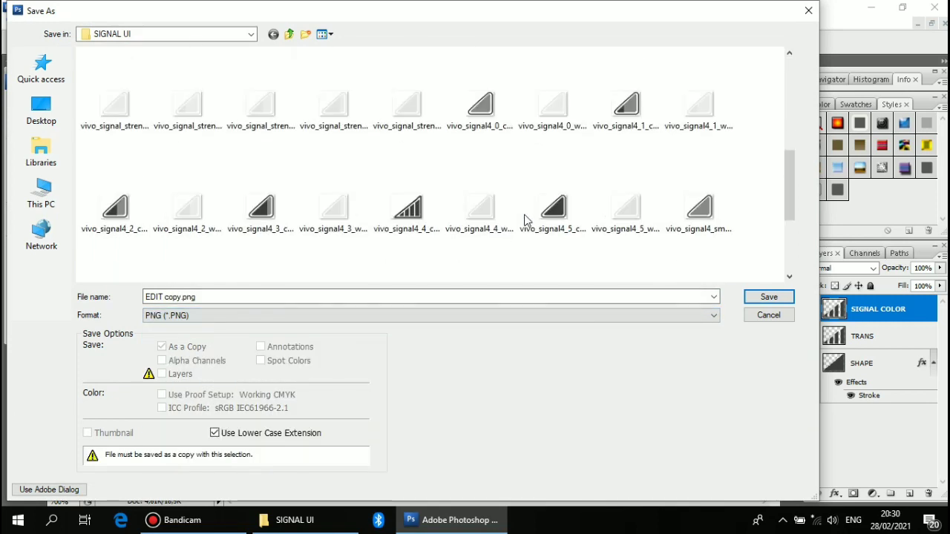
double_click(528, 222)
click(517, 264)
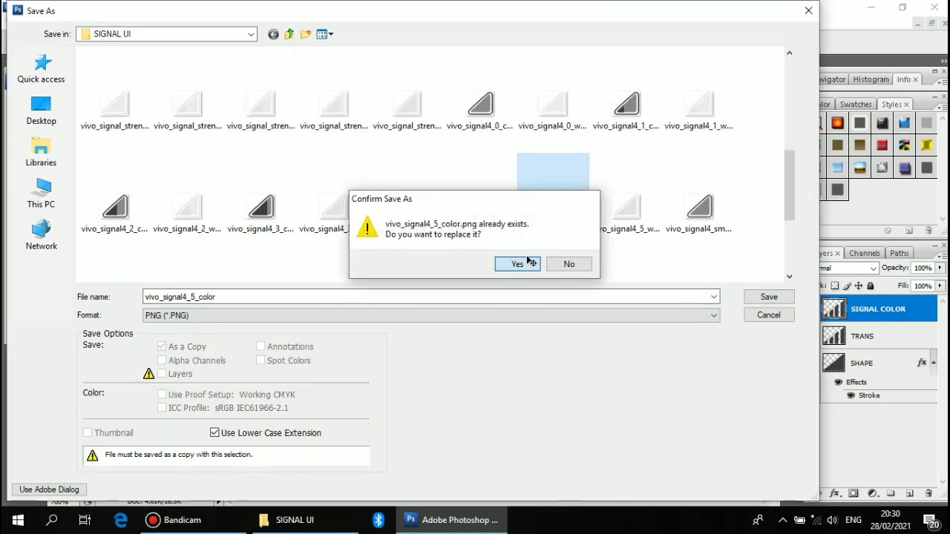
click(519, 248)
Step: Check the PNG icons in the SIGNAL UI folder for full-strength files still needing replacement, without saving anything
key(ctrl+shift+s)
click(445, 316)
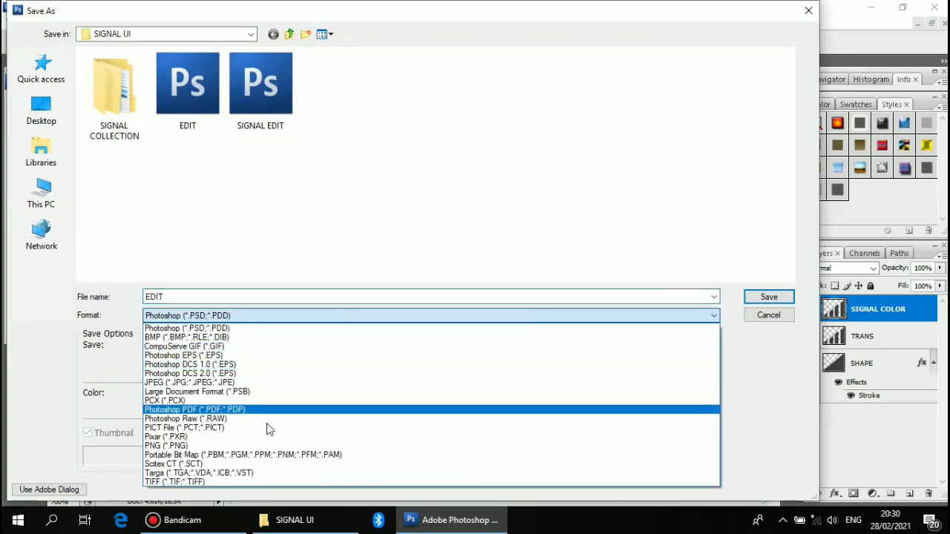
click(267, 448)
scroll(494, 221, down, 5)
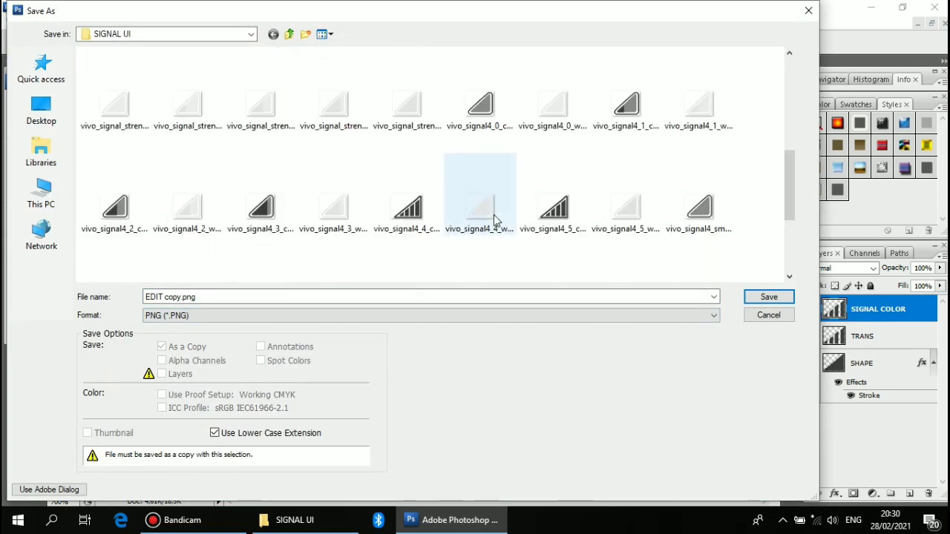
scroll(493, 220, down, 2)
scroll(494, 220, up, 5)
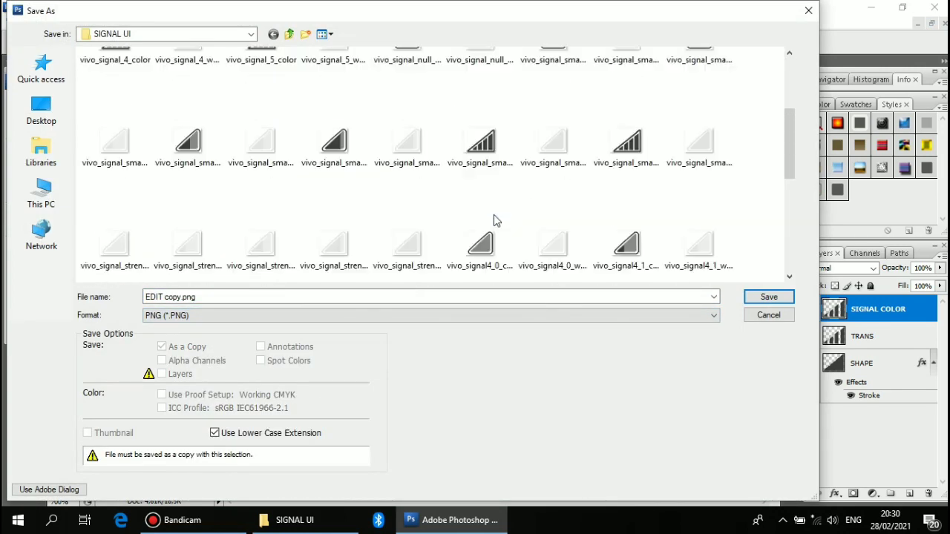
click(764, 315)
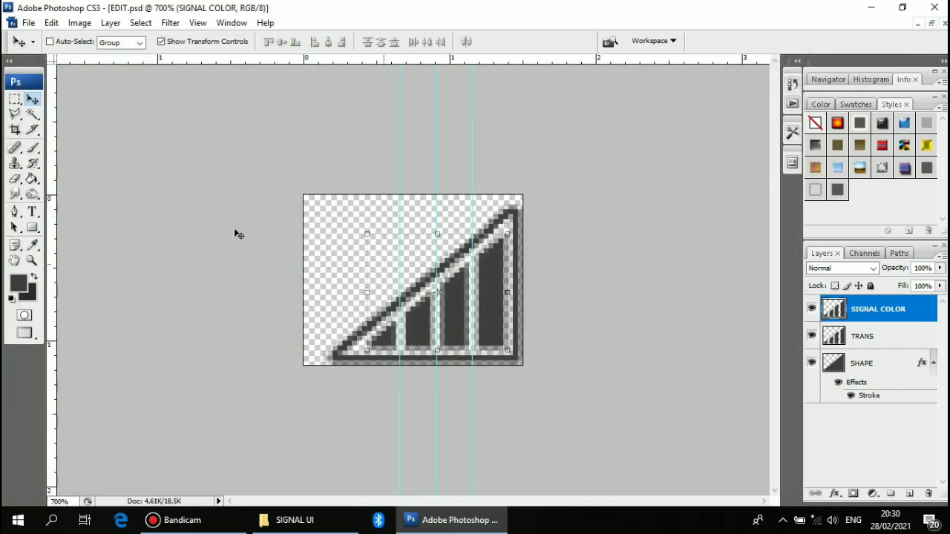
Step: Select the area from the rightmost guide onward with the Polygonal Lasso and delete the tallest bar from the SIGNAL COLOR layer
click(15, 114)
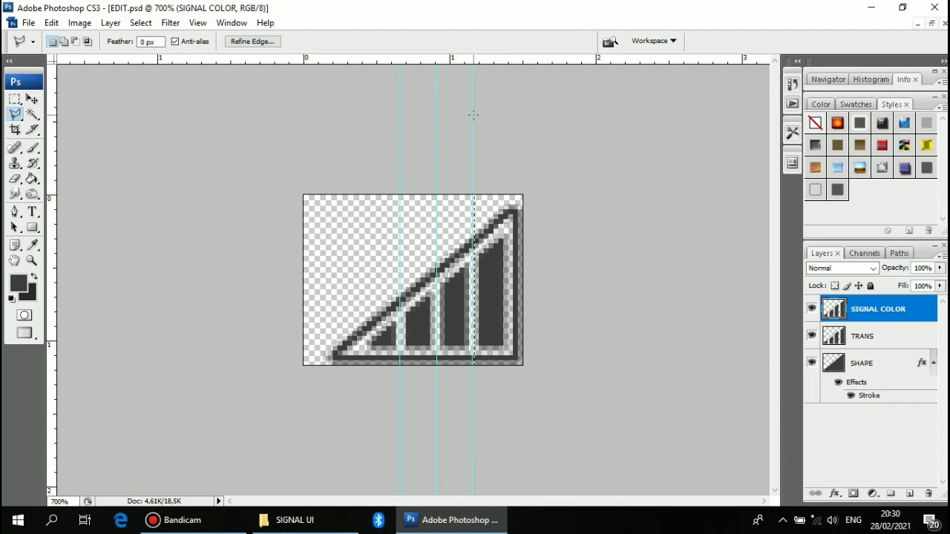
key(Delete)
Step: Save the three-bar icon as a PNG copy in the SIGNAL UI folder, replacing vivo_signal_3_color
key(ctrl+shift+s)
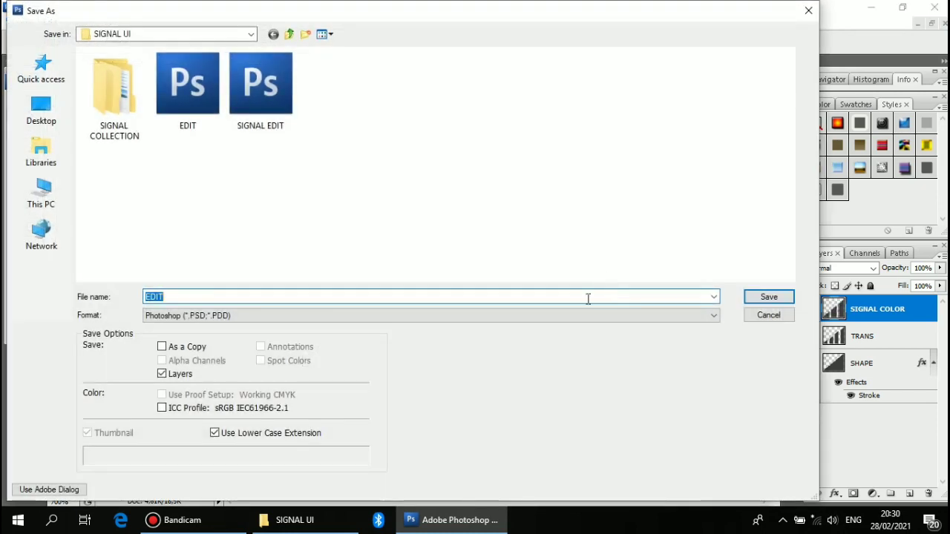
click(579, 316)
click(167, 446)
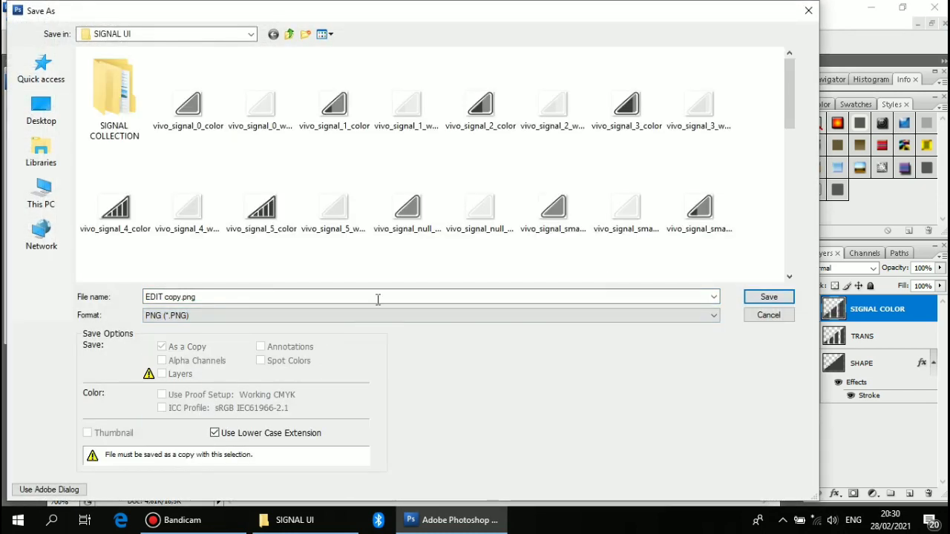
double_click(633, 111)
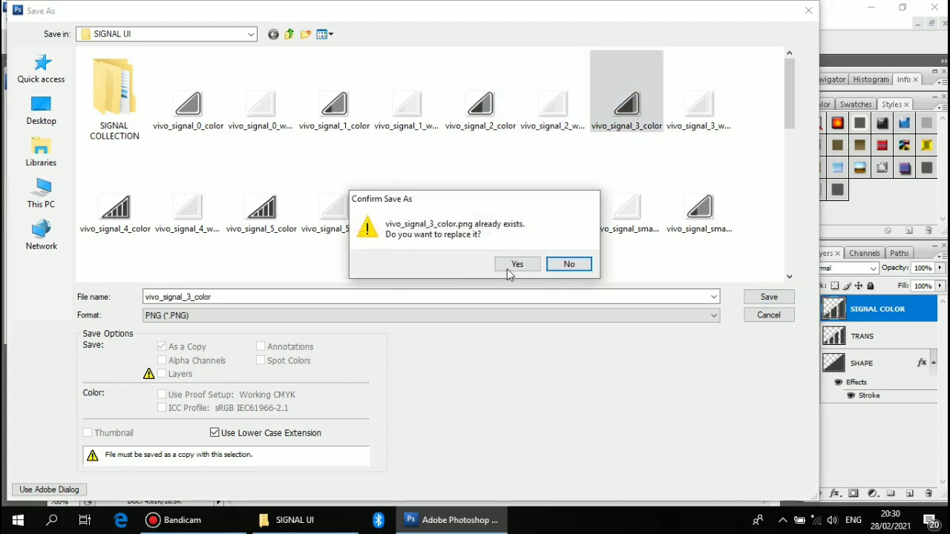
click(515, 262)
click(520, 249)
Step: Save the three-bar icon as a PNG copy in the SIGNAL UI folder, replacing vivo_signal_small_3_color
key(ctrl+shift+s)
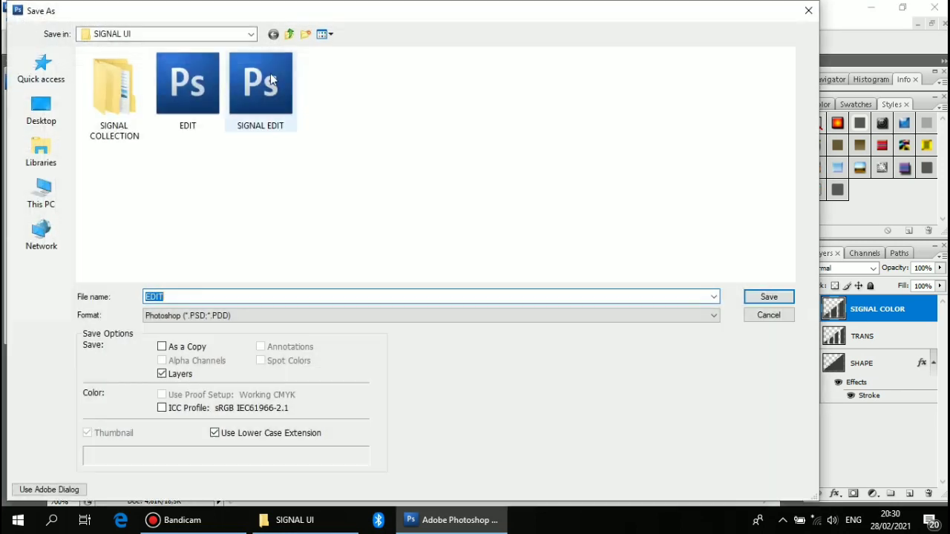
click(343, 315)
click(234, 440)
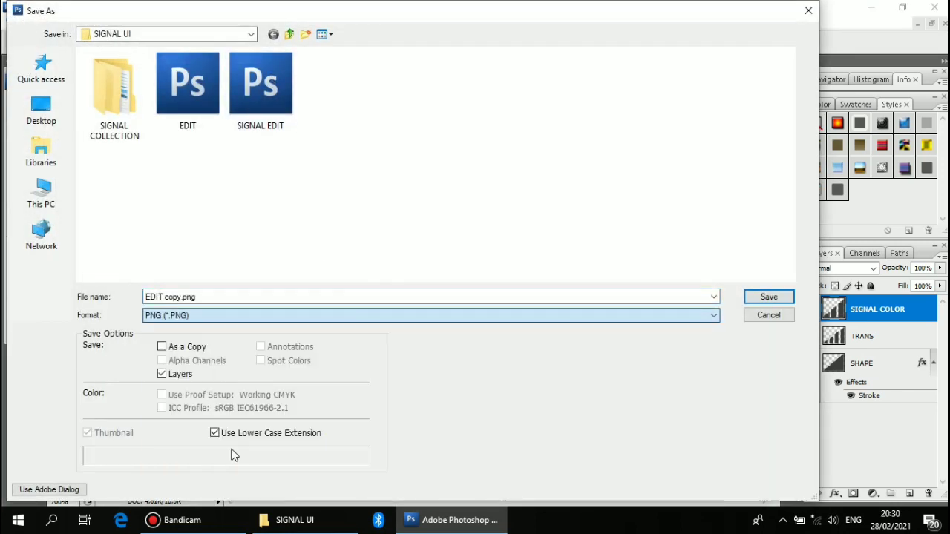
scroll(516, 178, down, 3)
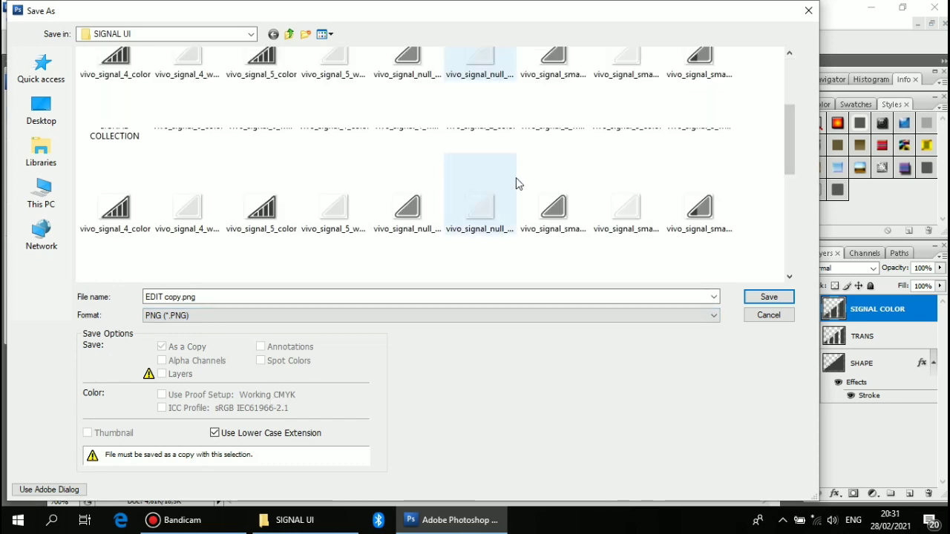
click(364, 157)
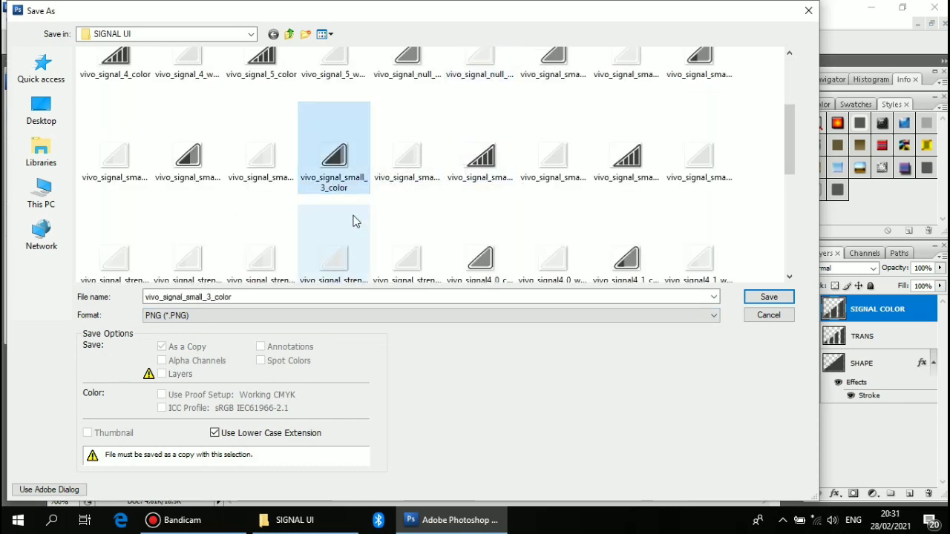
double_click(347, 157)
click(518, 265)
click(519, 247)
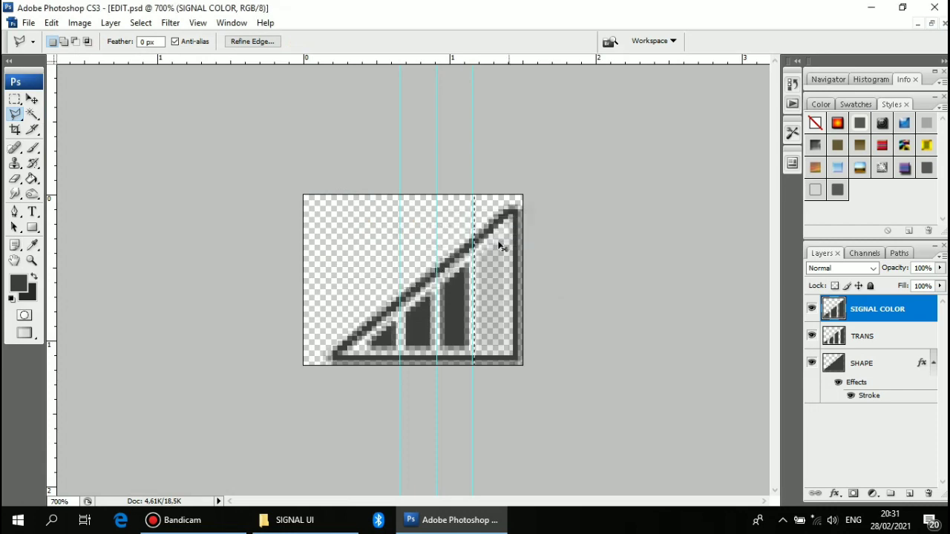
Step: Save the three-bar icon as a PNG copy in the SIGNAL UI folder, replacing vivo_signal4_small_3_color
key(ctrl+shift+s)
click(468, 315)
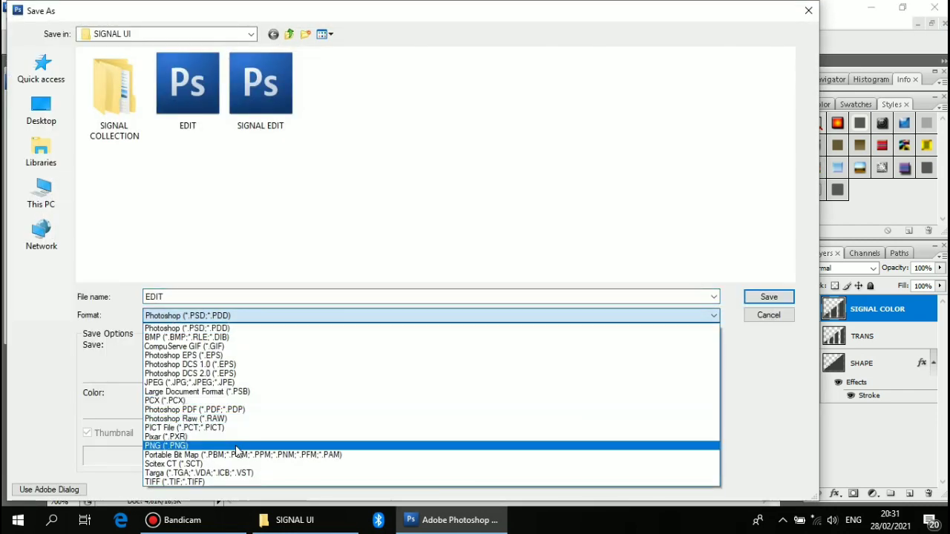
click(468, 439)
click(480, 149)
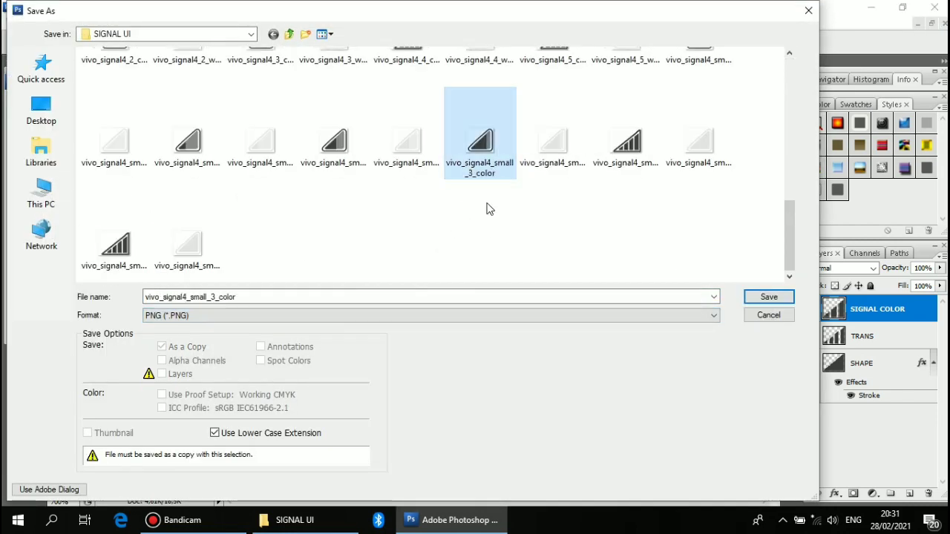
double_click(494, 153)
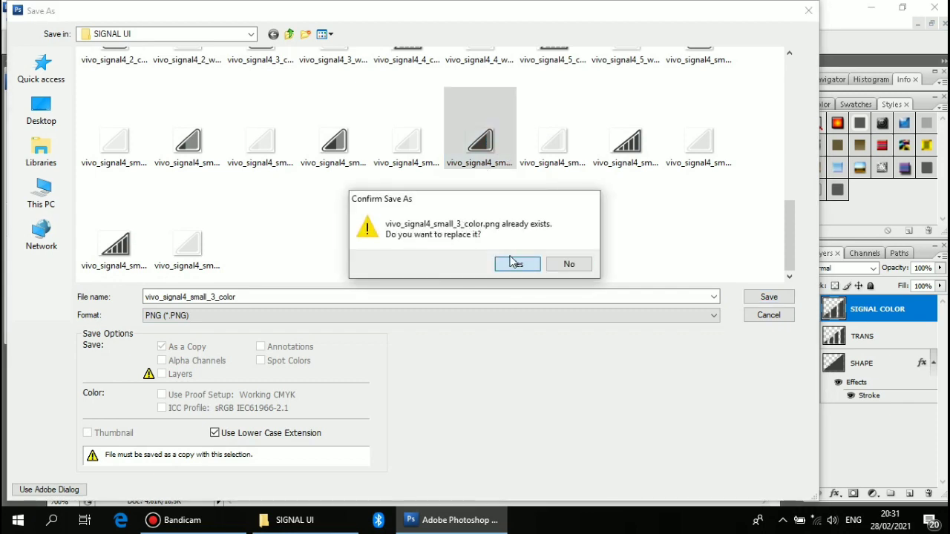
click(510, 263)
click(517, 248)
Step: Save the three-bar icon as a PNG copy without interlacing in the SIGNAL UI folder, replacing vivo_signal4_3_color
key(ctrl+shift+s)
click(428, 315)
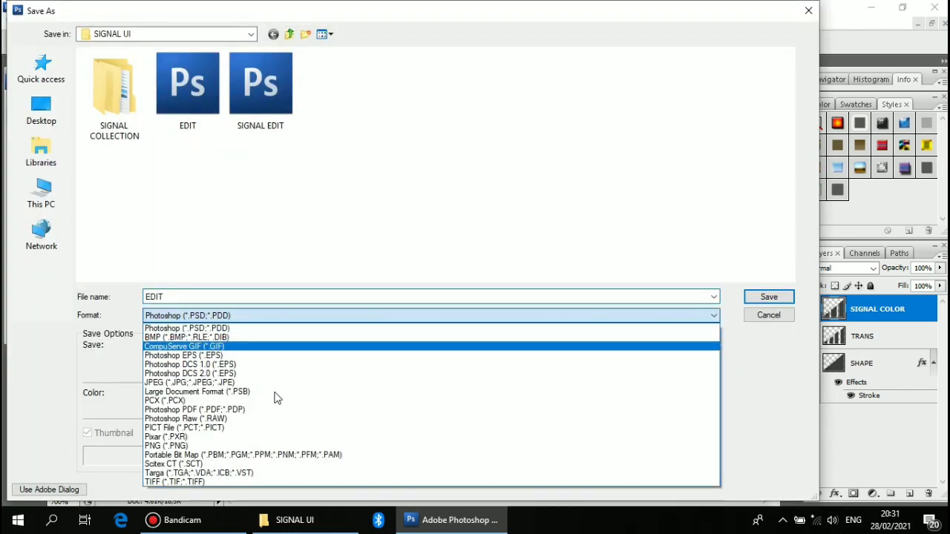
click(238, 446)
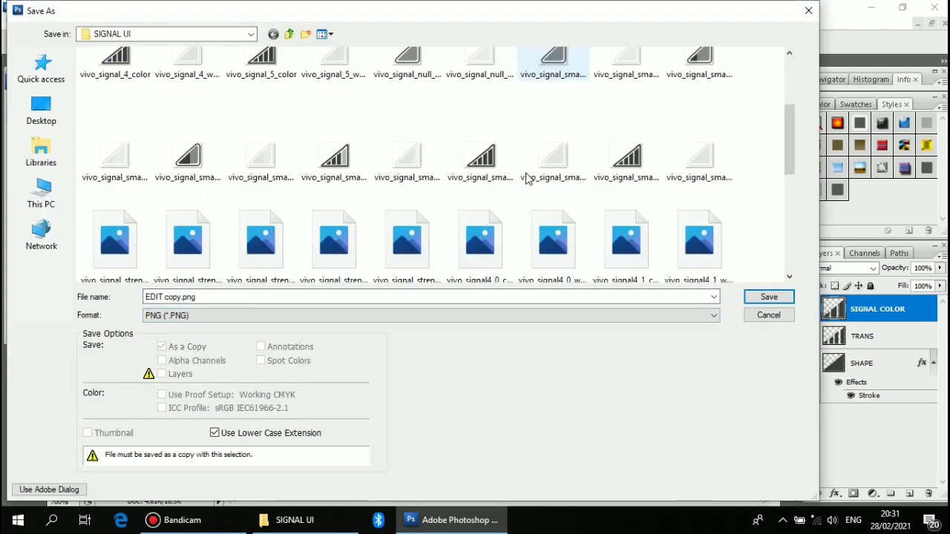
scroll(526, 178, down, 3)
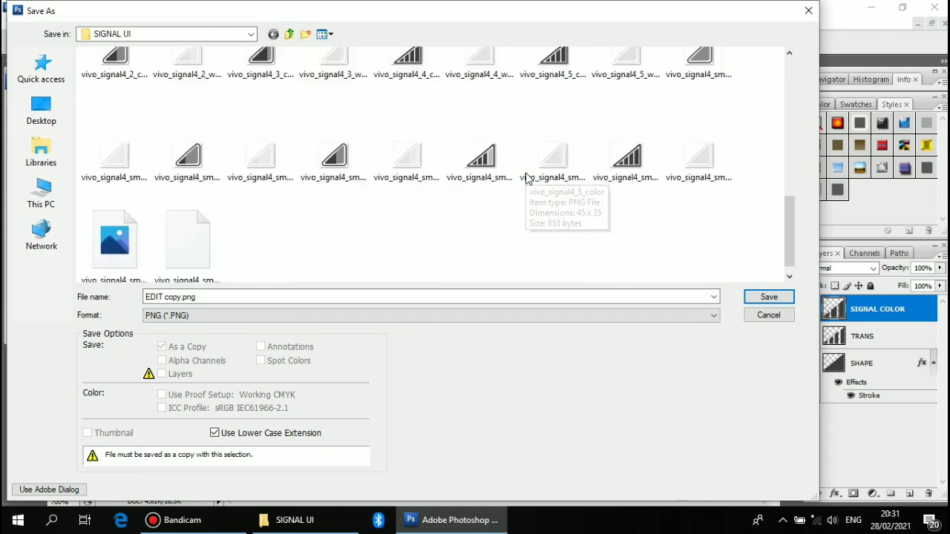
double_click(267, 74)
click(514, 265)
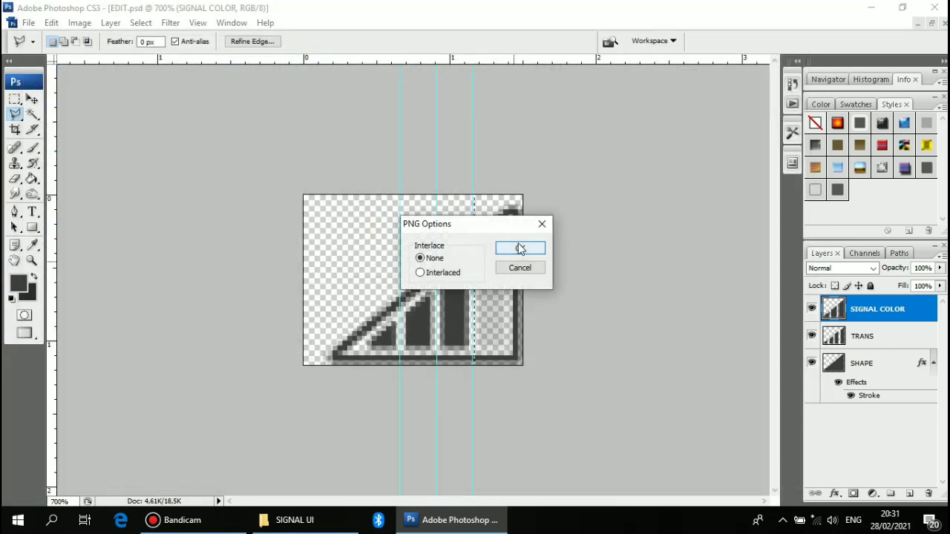
click(520, 247)
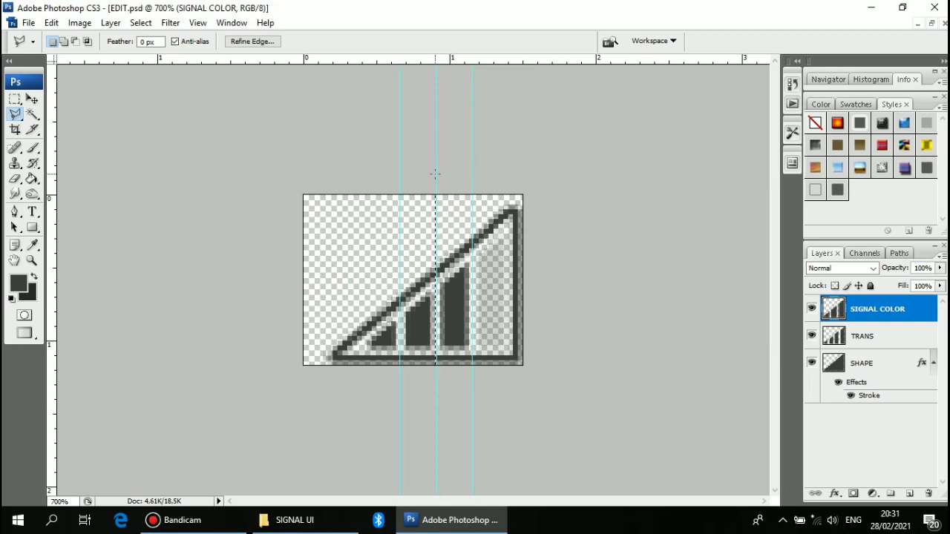
Step: Save the two-bar icon as a PNG copy in the SIGNAL UI folder, replacing vivo_signal_2_color
key(ctrl+shift+s)
click(526, 315)
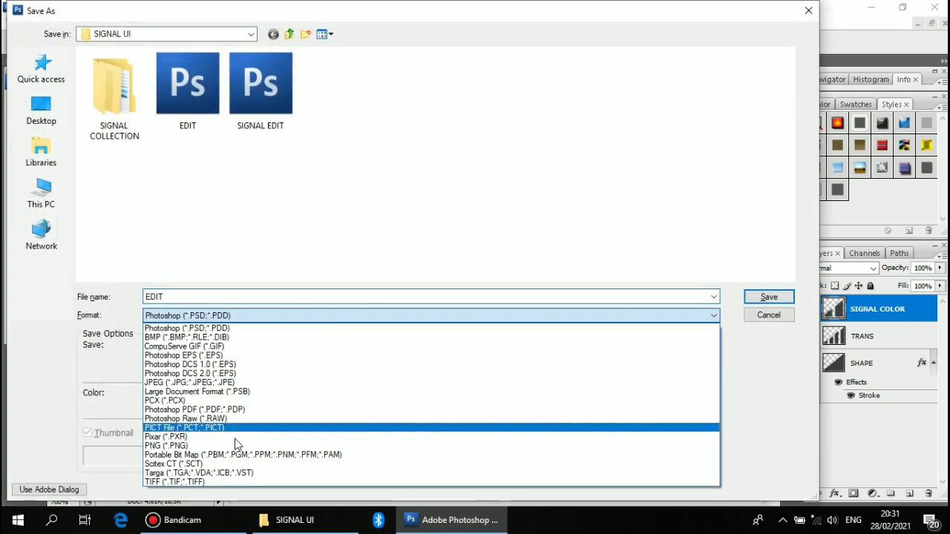
click(236, 446)
click(481, 126)
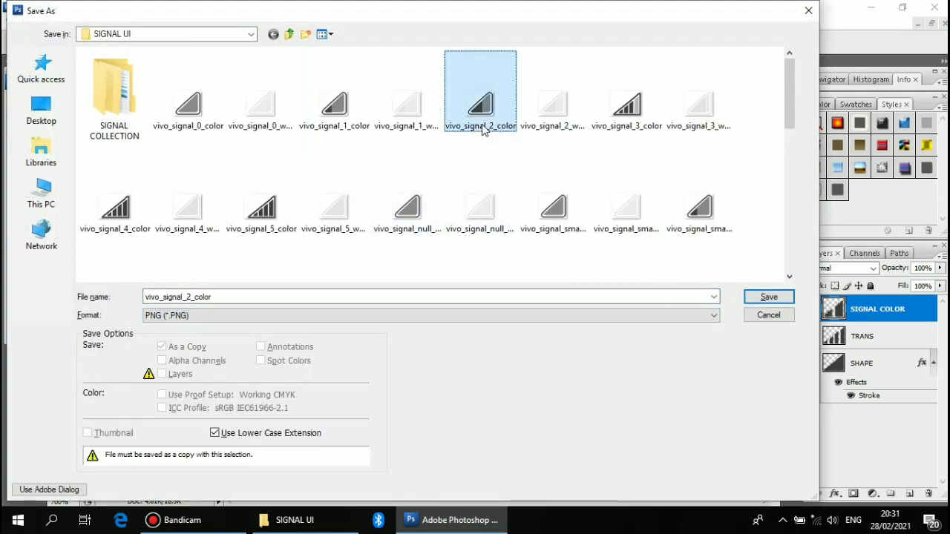
double_click(481, 126)
click(515, 264)
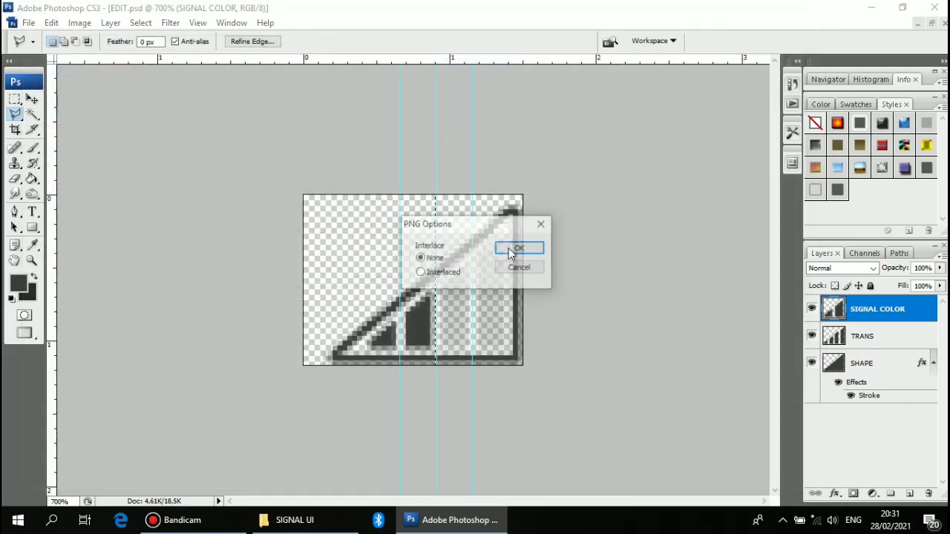
click(509, 248)
Step: Save the two-bar icon as a PNG copy in the SIGNAL UI folder, replacing vivo_signal_small_2_color
key(ctrl+shift+s)
click(415, 314)
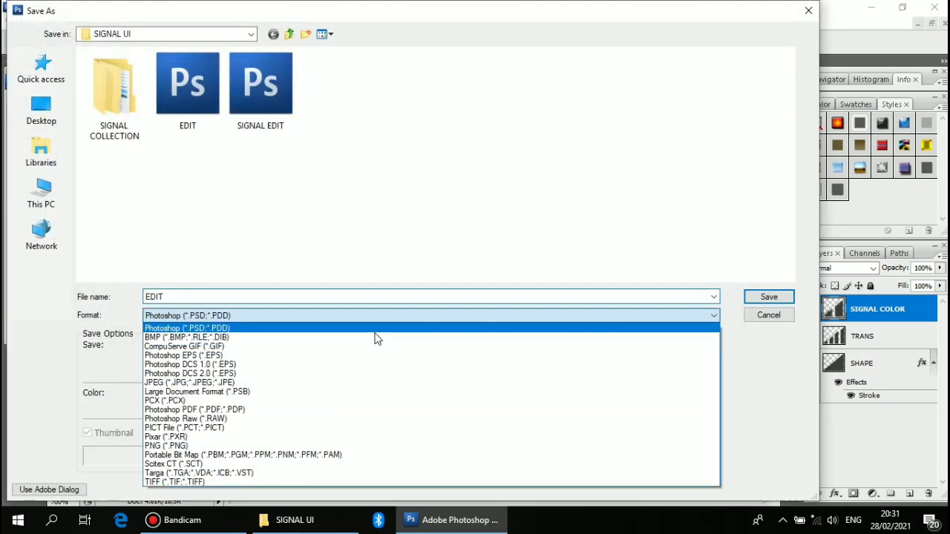
click(250, 448)
scroll(438, 185, down, 3)
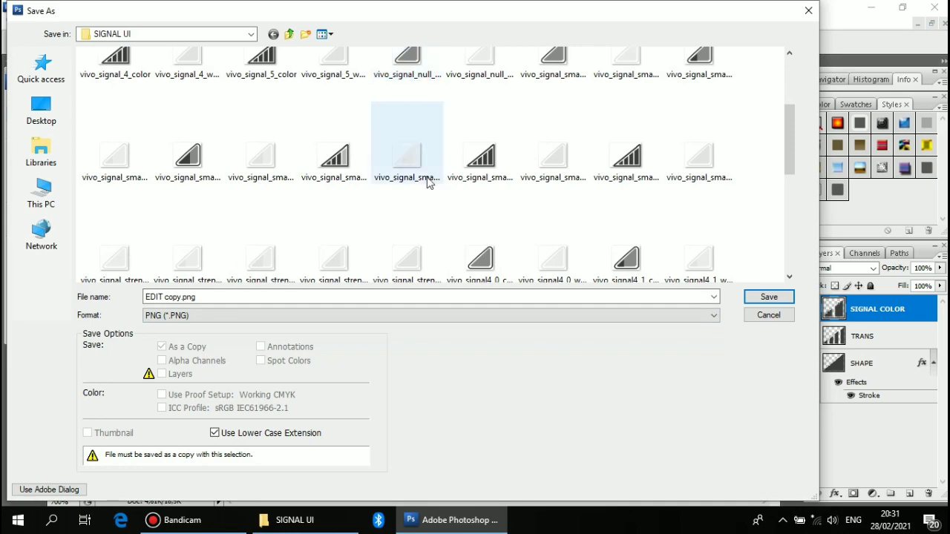
double_click(188, 156)
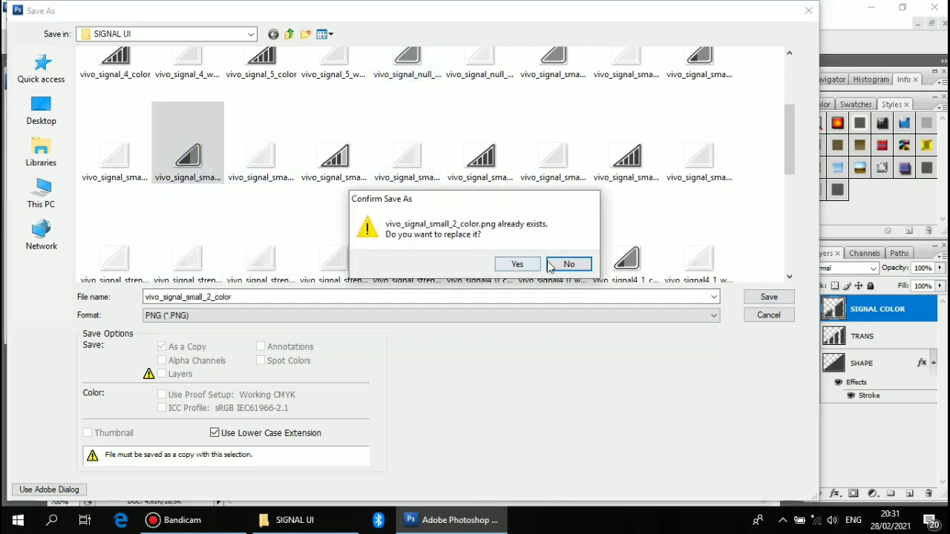
click(517, 265)
click(514, 250)
Step: Save the two-bar icon as a PNG copy in the SIGNAL UI folder, replacing vivo_signal4_small_2_color
key(ctrl+shift+s)
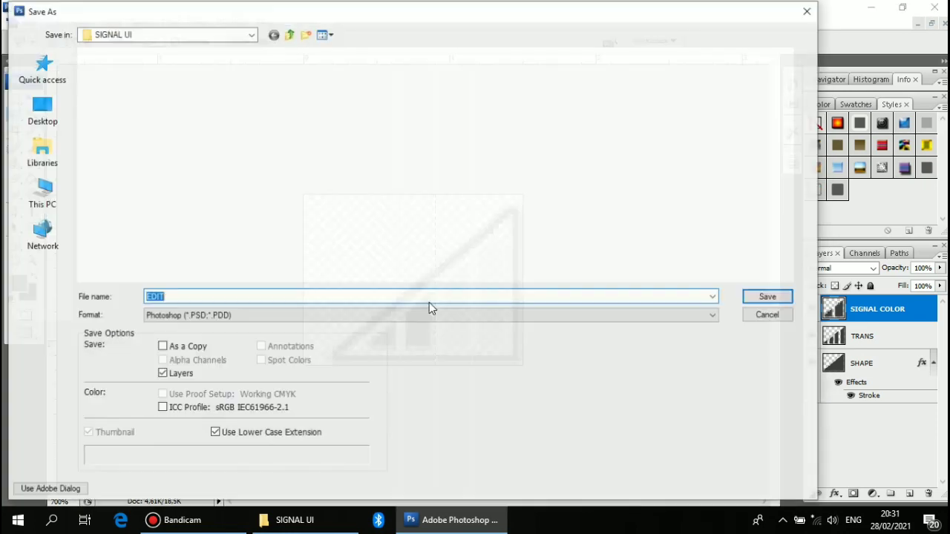
click(432, 315)
click(250, 446)
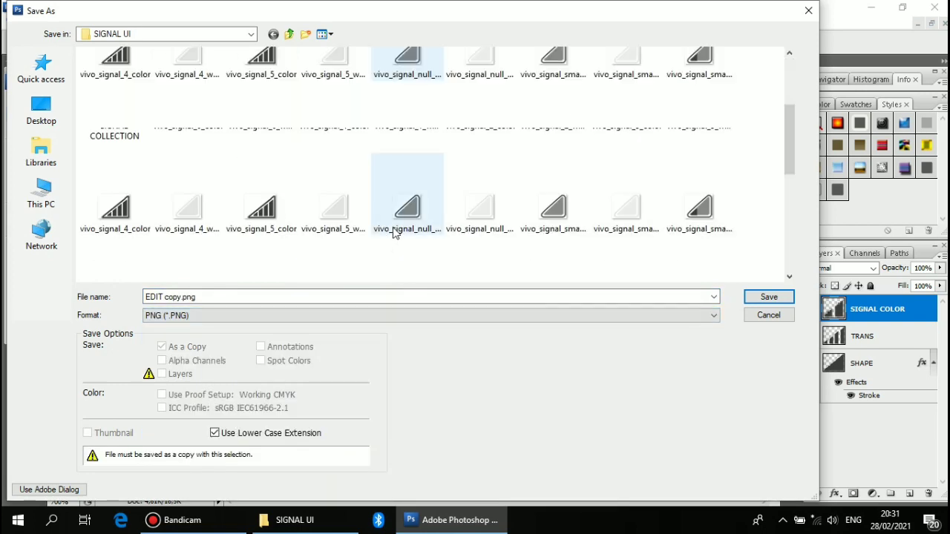
scroll(445, 193, down, 5)
double_click(361, 151)
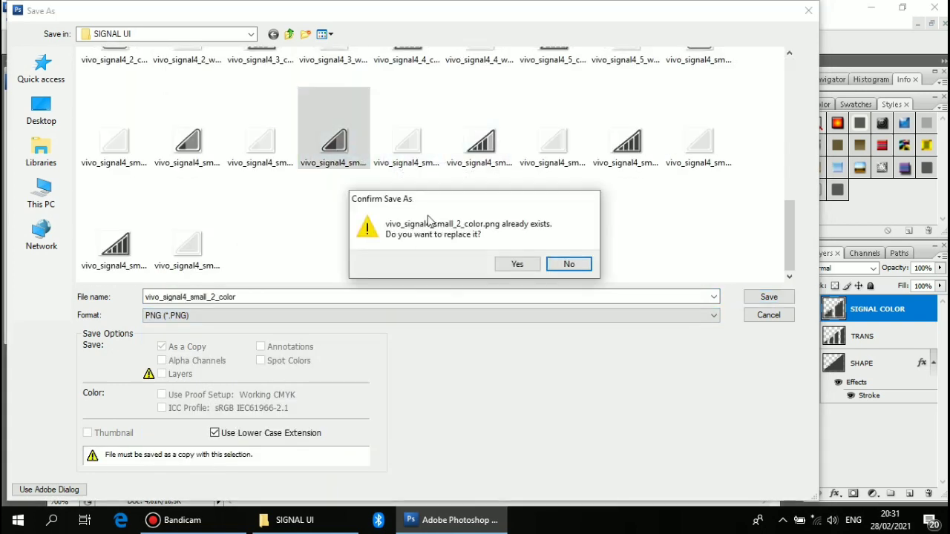
click(519, 269)
click(520, 246)
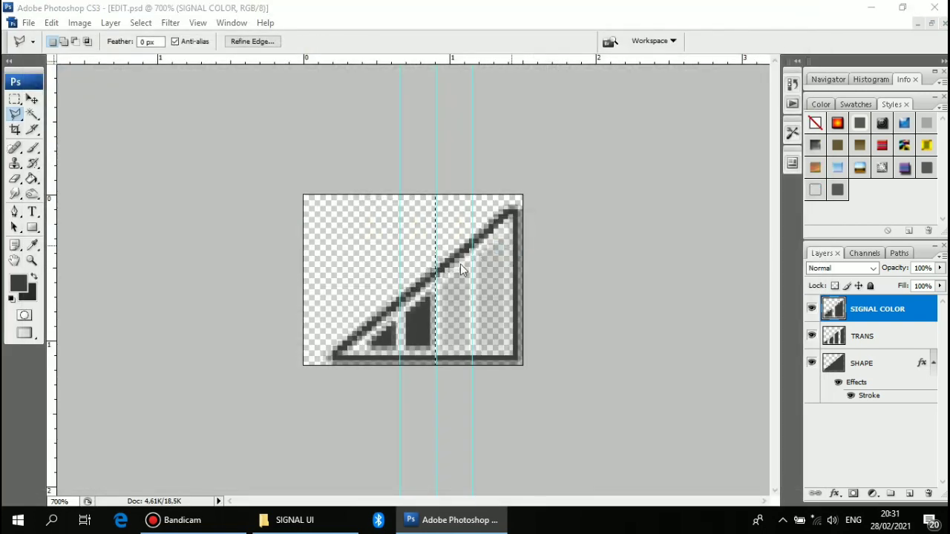
Step: Save the two-bar icon as a PNG copy in the SIGNAL UI folder, replacing vivo_signal4_2_color
key(ctrl+shift+s)
click(430, 316)
click(341, 438)
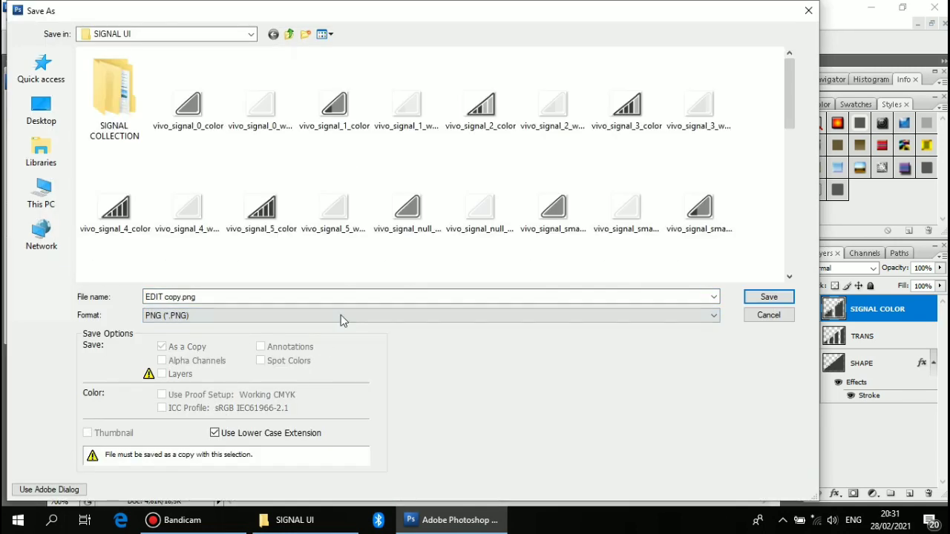
scroll(526, 188, down, 3)
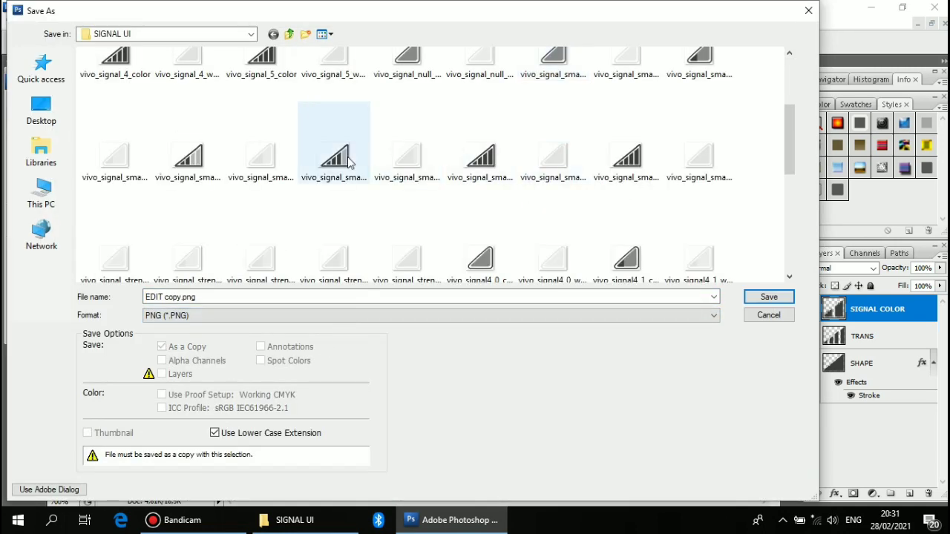
scroll(349, 162, down, 3)
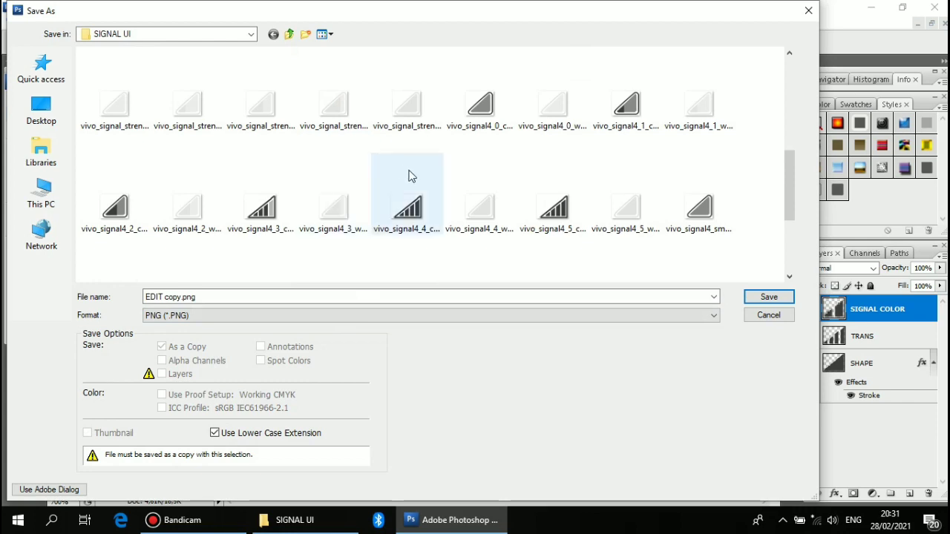
click(112, 212)
double_click(135, 214)
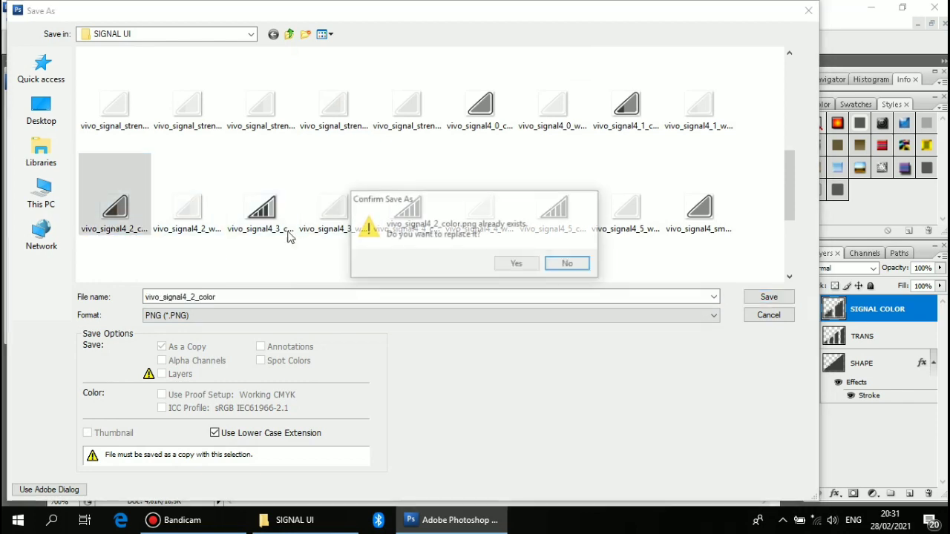
click(507, 263)
click(504, 246)
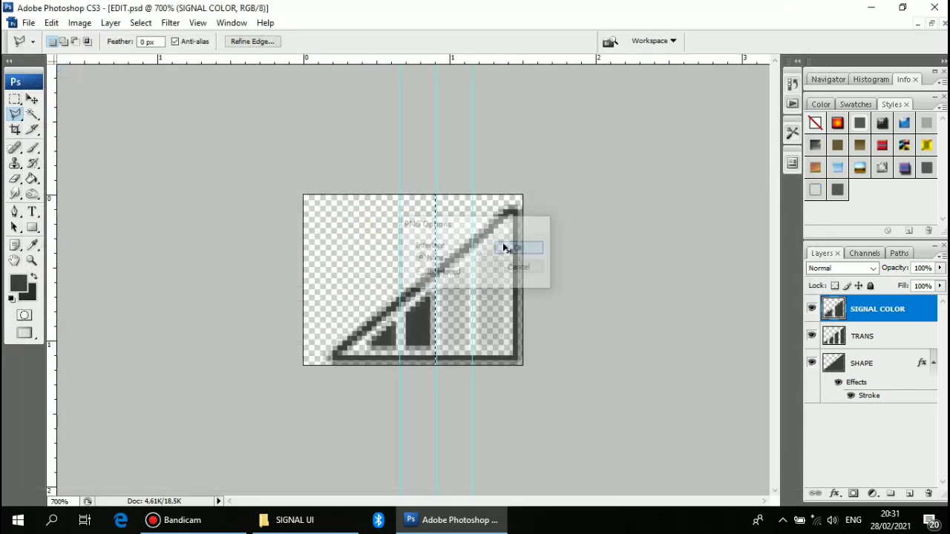
key(ctrl+shift+s)
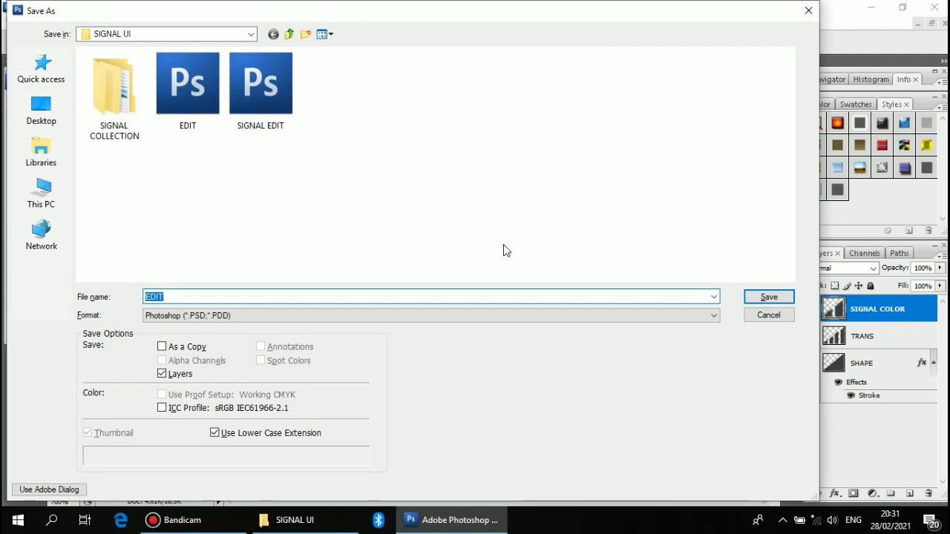
click(412, 315)
click(319, 438)
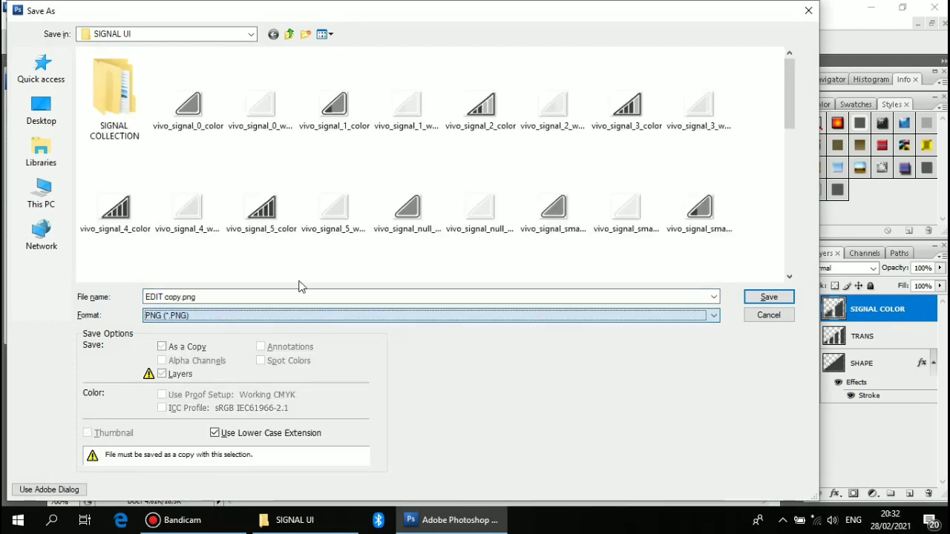
scroll(376, 199, down, 6)
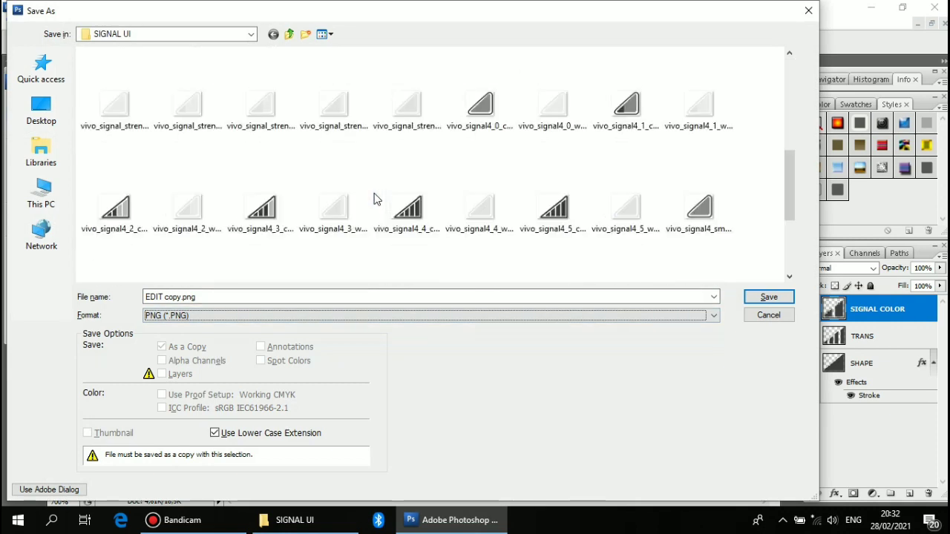
scroll(376, 199, down, 2)
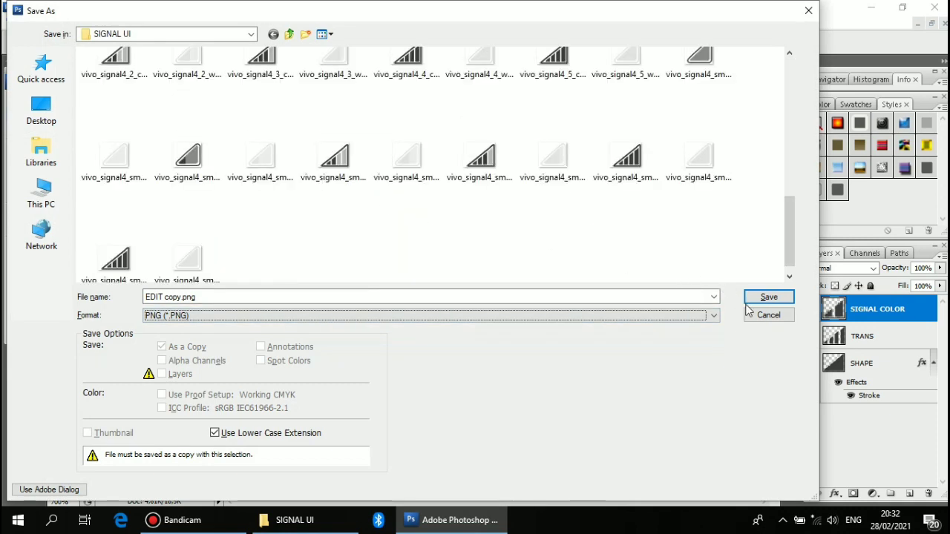
click(760, 320)
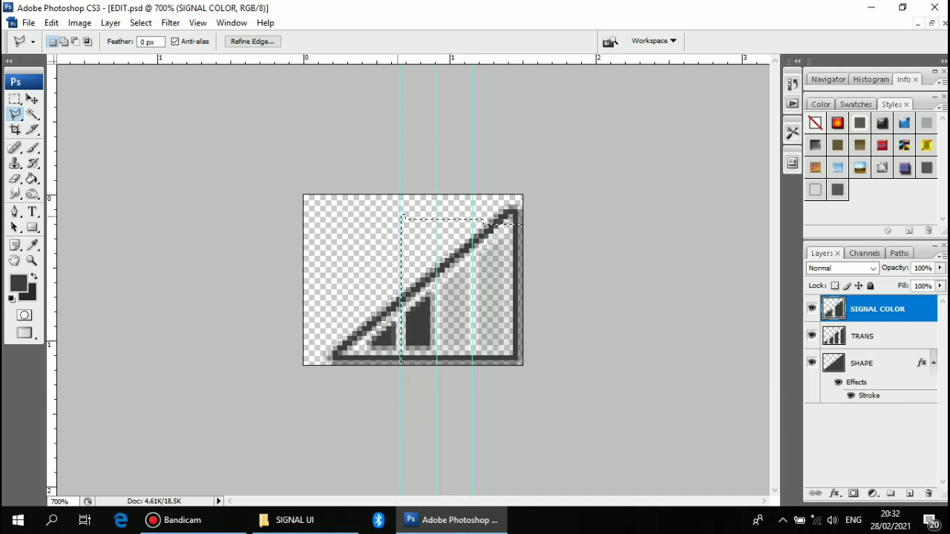
Step: Save the one-bar icon as a PNG copy in the SIGNAL UI folder, replacing vivo_signal_1_color
key(ctrl+shift+s)
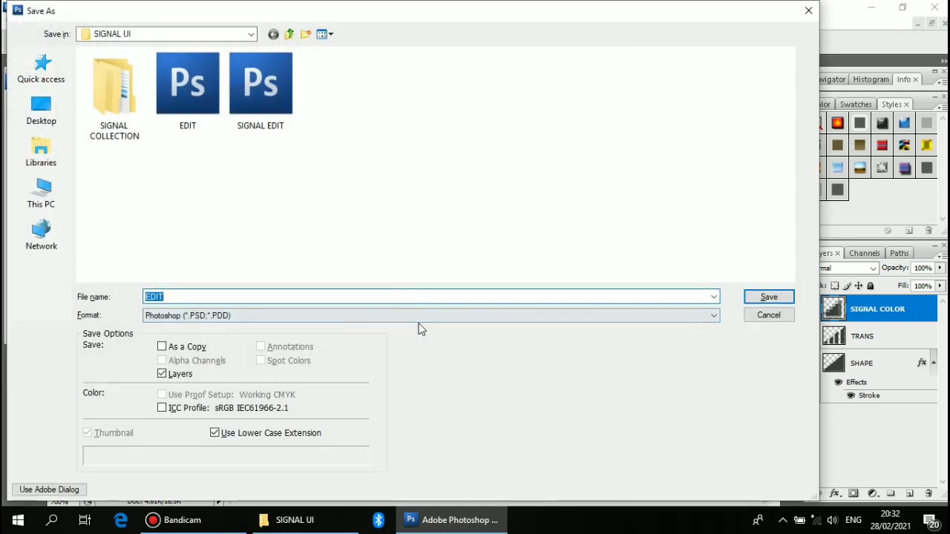
click(419, 319)
click(209, 443)
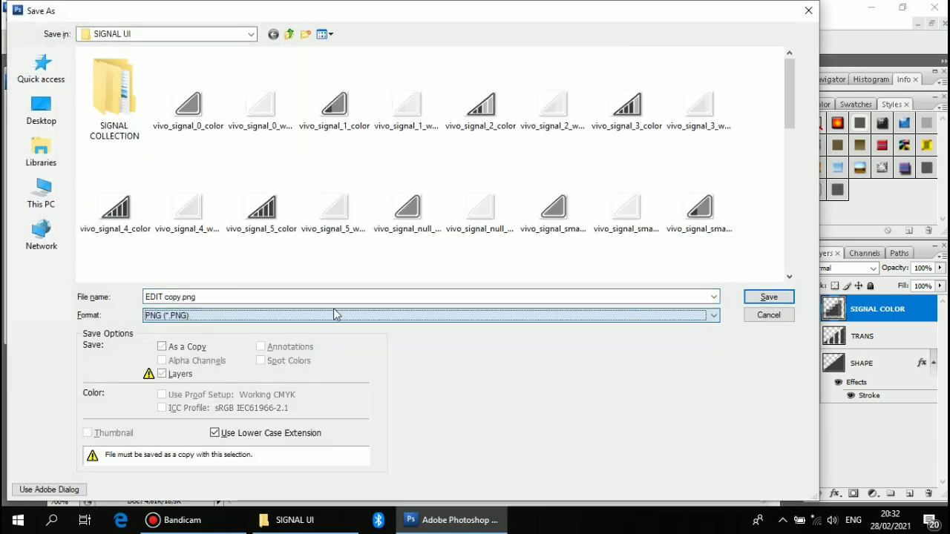
double_click(364, 131)
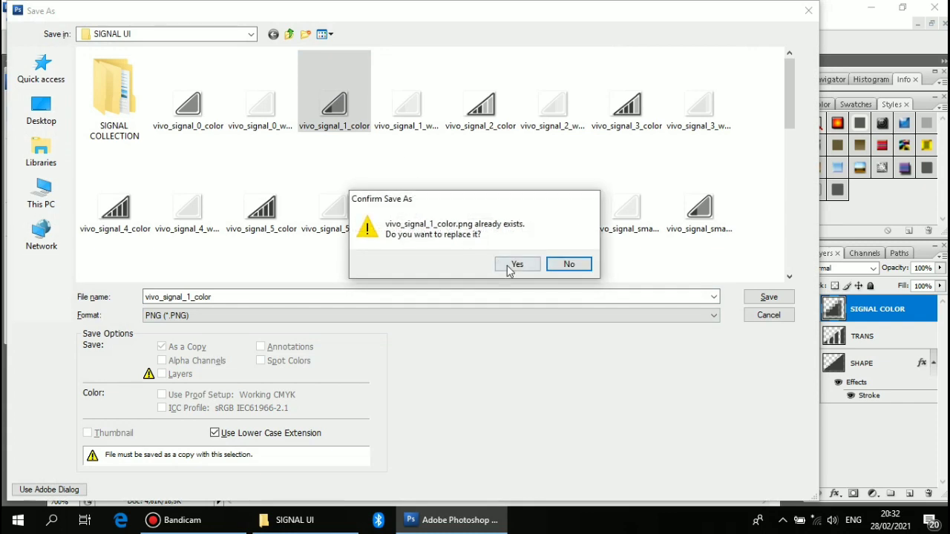
click(513, 264)
click(512, 249)
Step: Save the one-bar icon as a PNG copy in the SIGNAL UI folder, replacing vivo_signal_small_1_color
key(ctrl+shift+s)
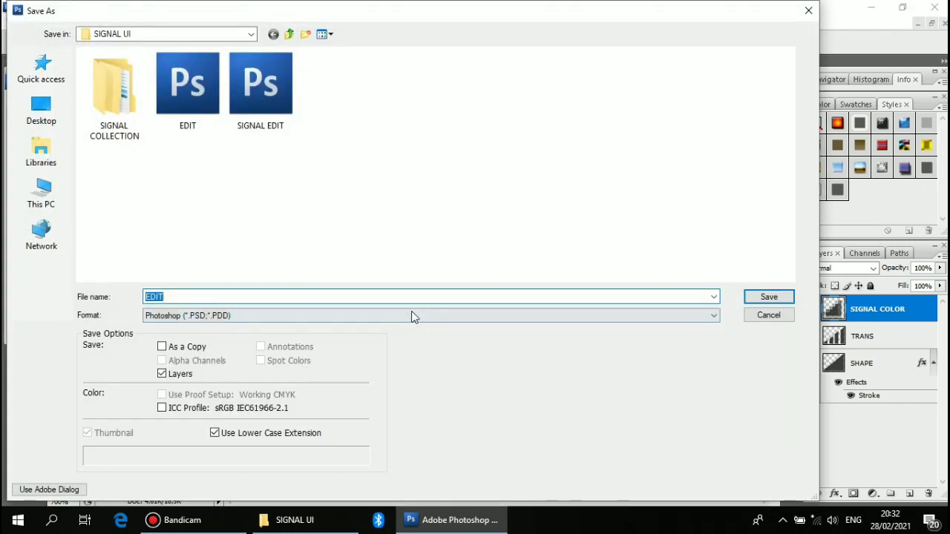
click(411, 315)
click(210, 445)
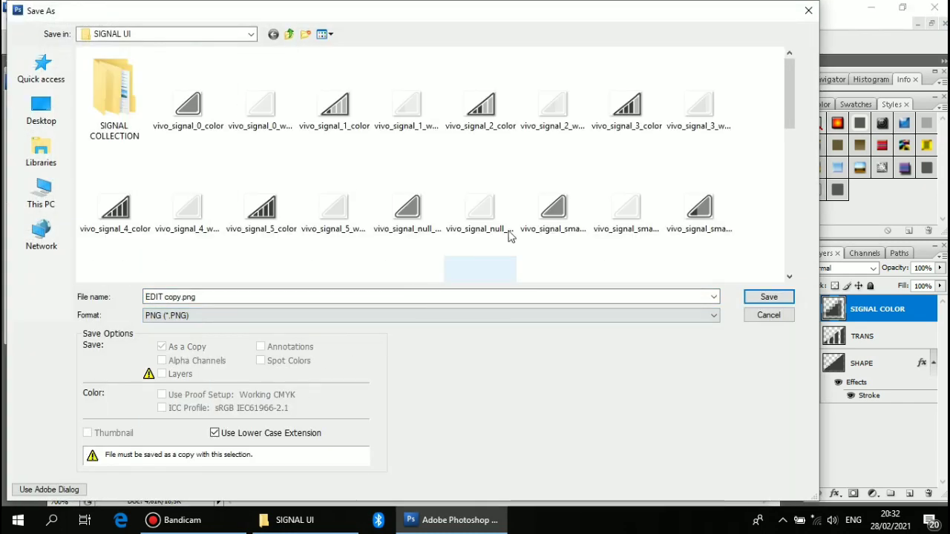
double_click(687, 204)
click(515, 262)
click(522, 248)
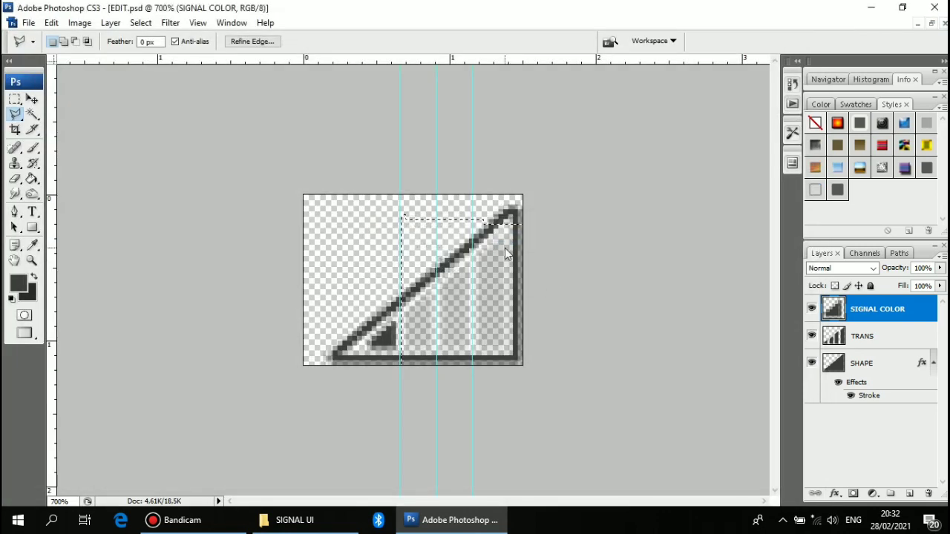
Step: Save the one-bar icon as a PNG copy in the SIGNAL UI folder, replacing vivo_signal4_1_color
key(ctrl+shift+s)
click(437, 315)
click(250, 444)
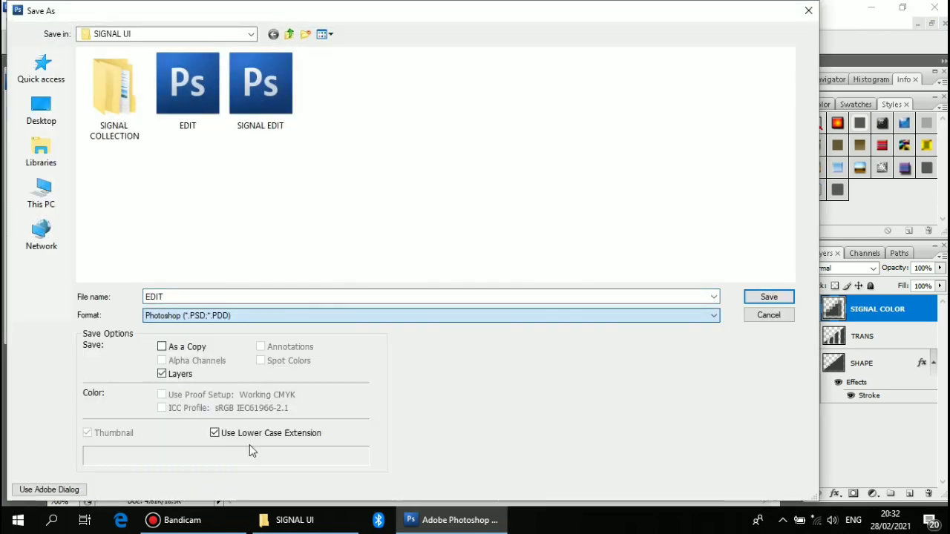
scroll(469, 235, down, 3)
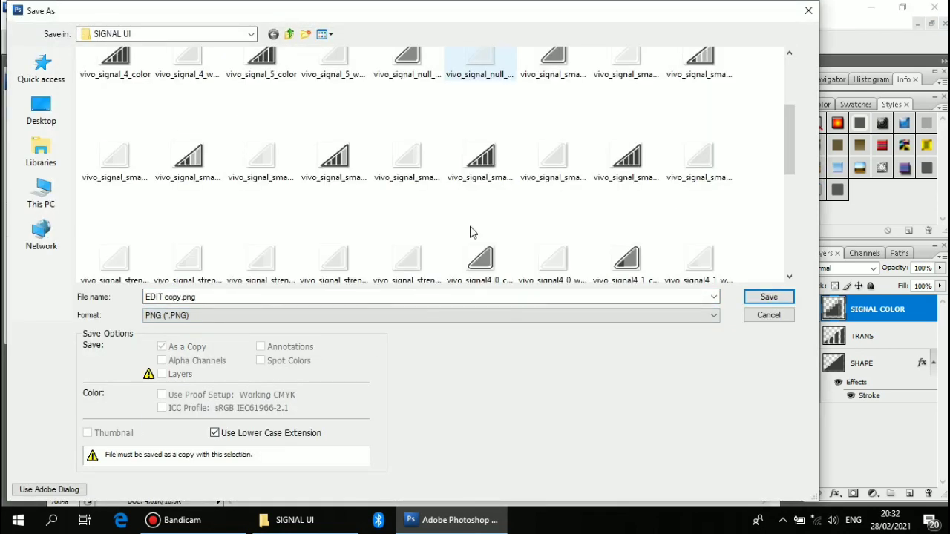
click(602, 256)
double_click(602, 256)
click(515, 263)
click(503, 247)
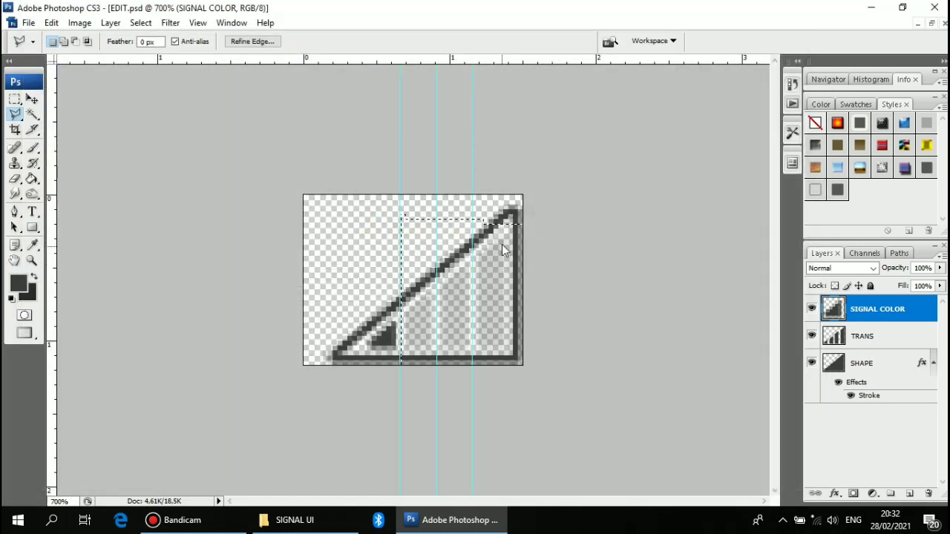
Step: Save the one-bar icon as a PNG copy in the SIGNAL UI folder, replacing vivo_signal4_small_1_color
key(ctrl+shift+s)
click(435, 315)
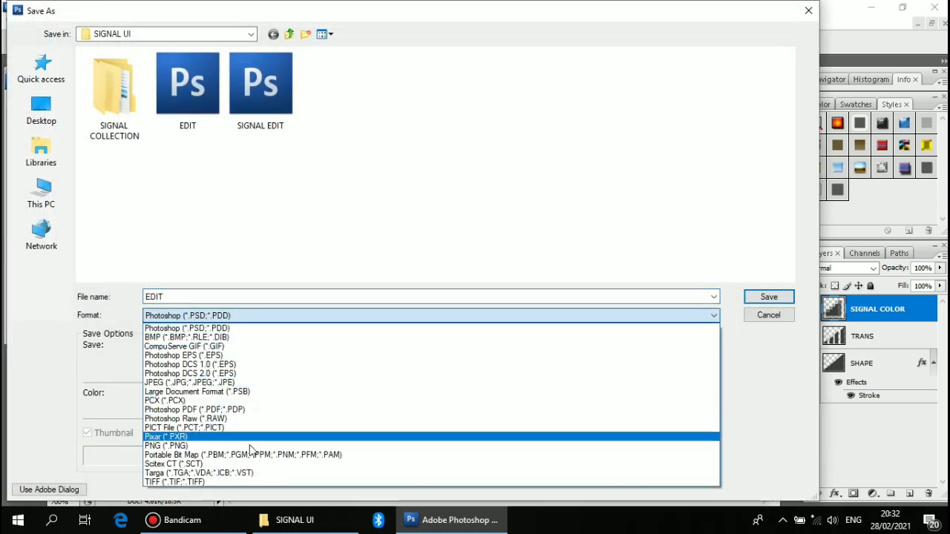
click(349, 435)
scroll(446, 212, down, 5)
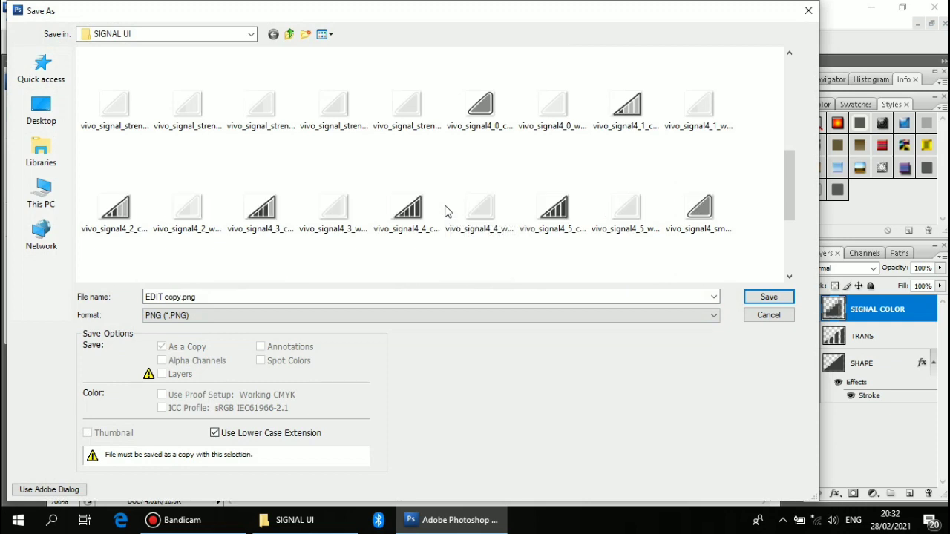
scroll(445, 212, down, 3)
click(178, 144)
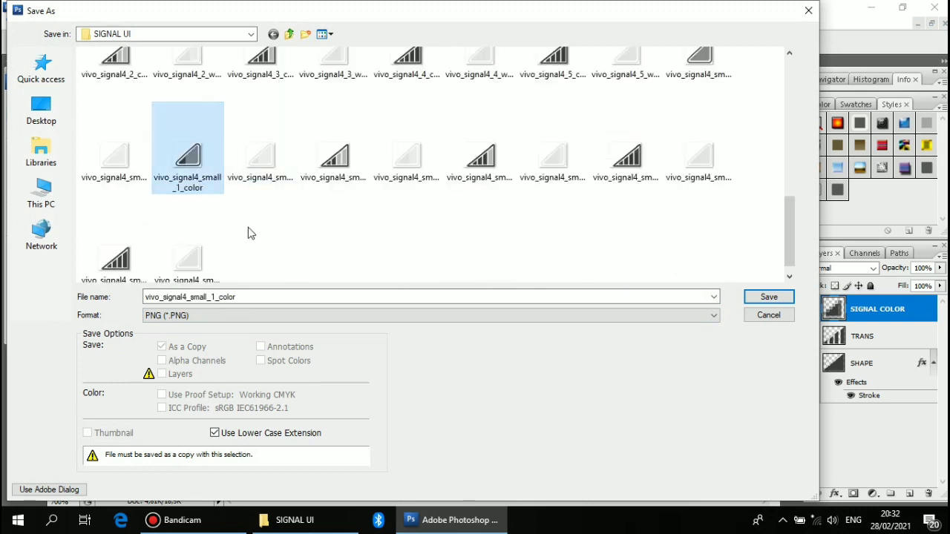
double_click(187, 157)
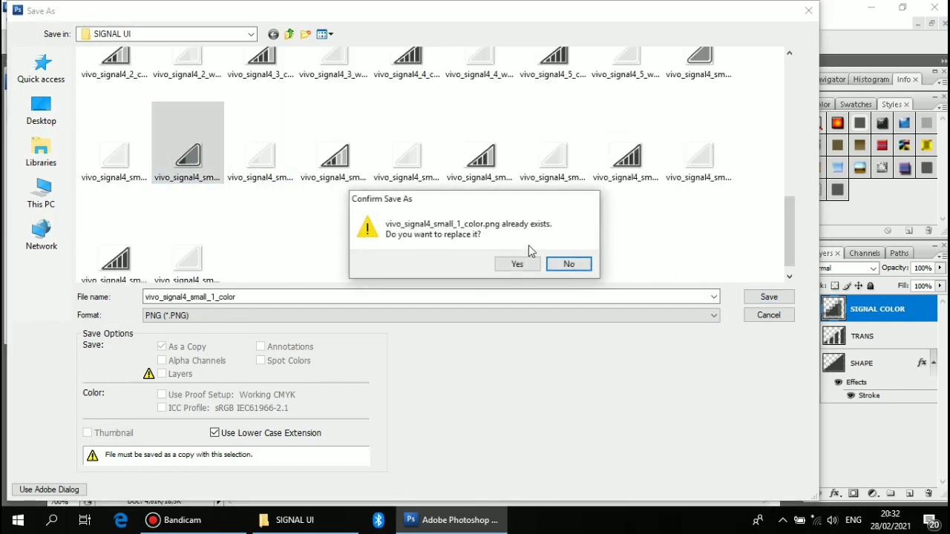
click(518, 264)
click(519, 248)
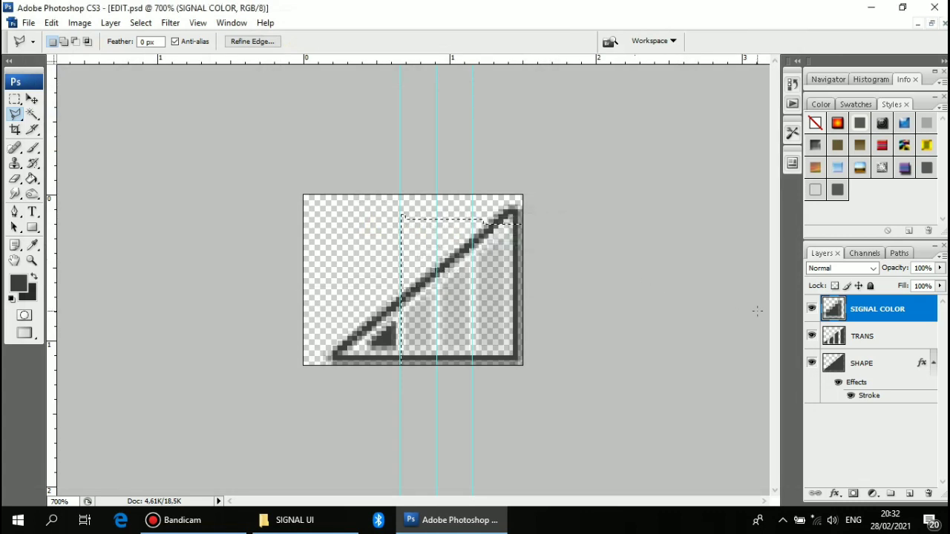
Step: Hide the SIGNAL COLOR layer and save the zero-bar icon as a PNG copy in the SIGNAL UI folder, replacing vivo_signal_0_color
key(ctrl+shift+s)
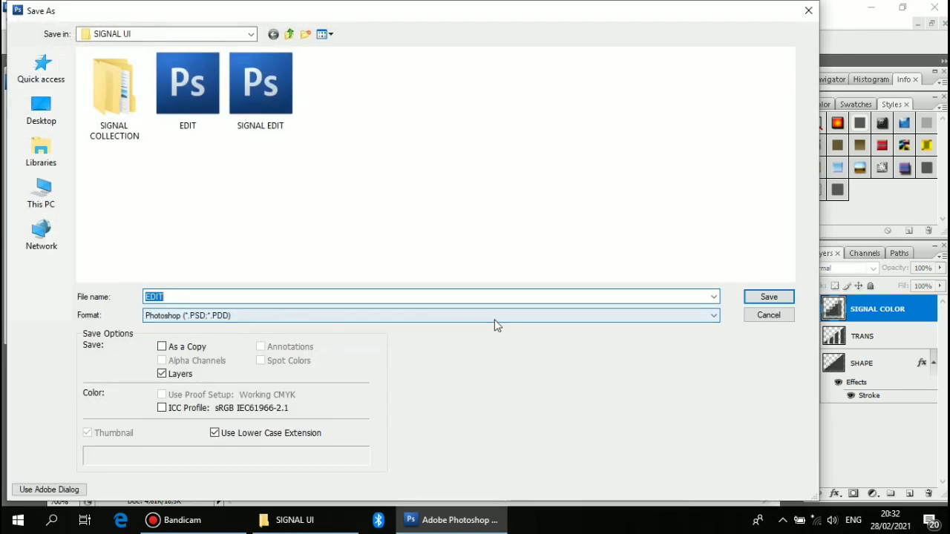
click(497, 315)
click(243, 446)
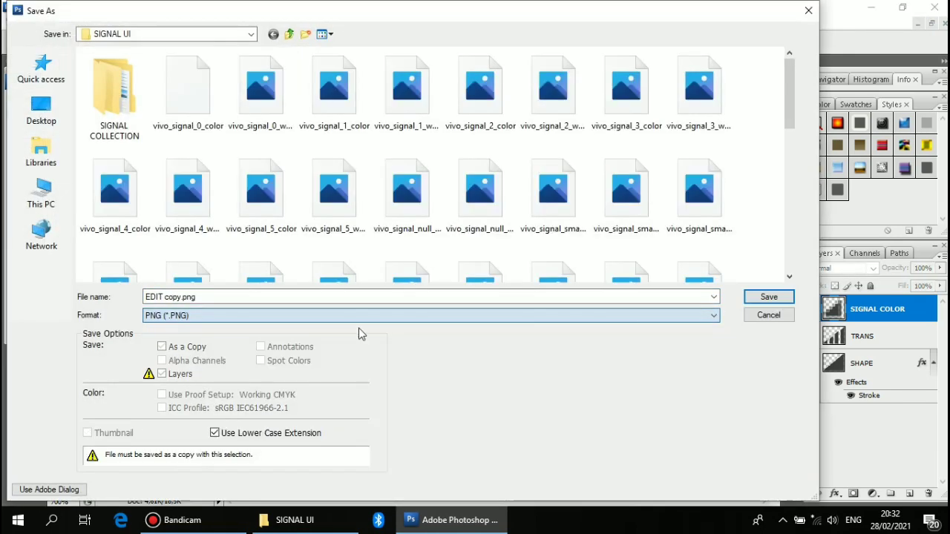
double_click(200, 130)
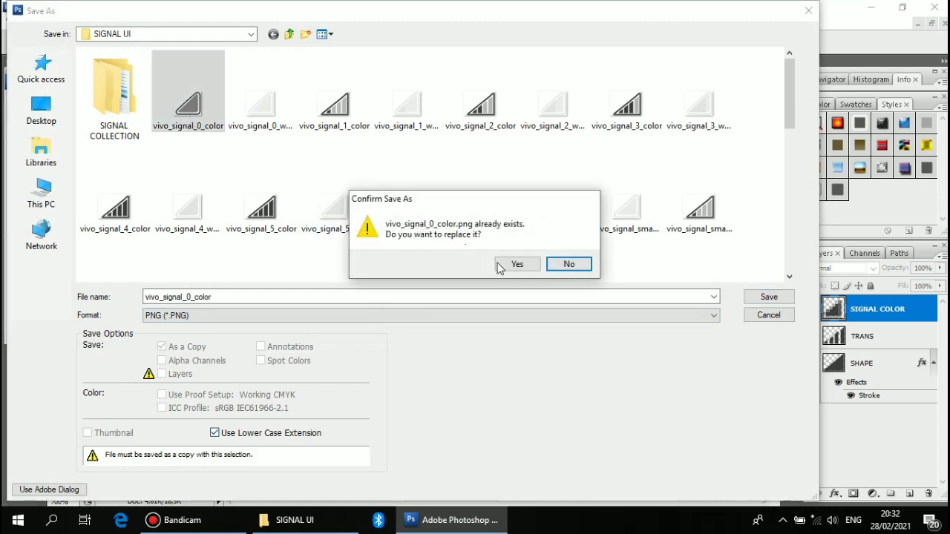
click(515, 262)
click(521, 248)
Step: Save the zero-bar icon as a PNG copy in the SIGNAL UI folder, replacing vivo_signal_null_color
key(ctrl+shift+s)
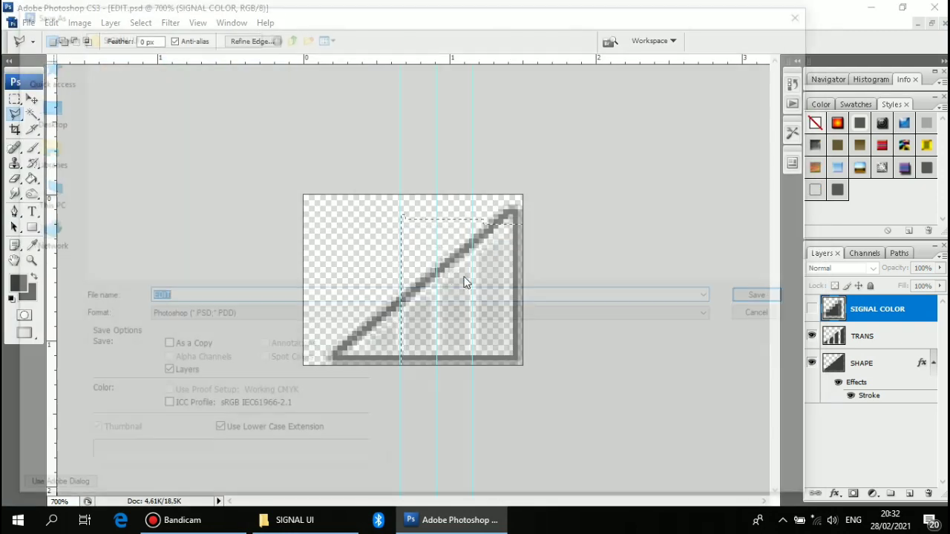
click(445, 318)
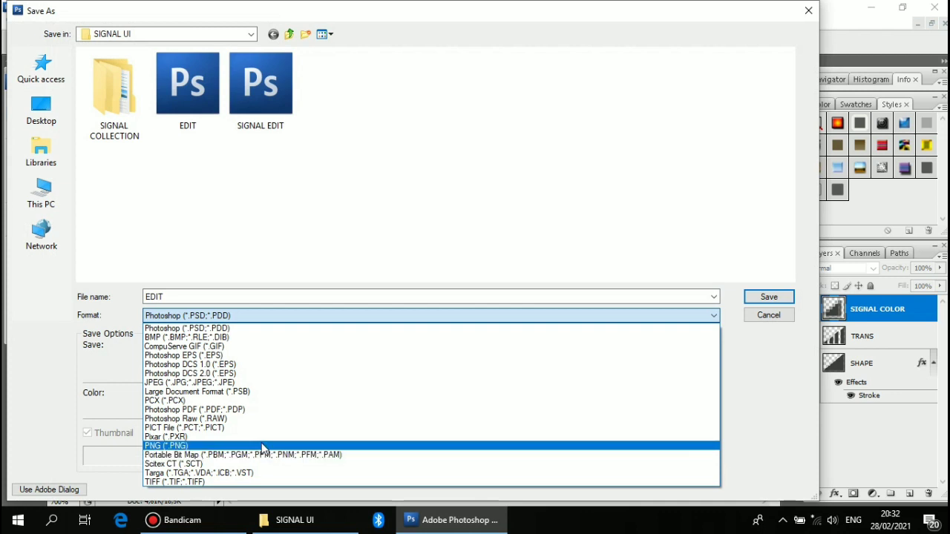
click(260, 445)
double_click(351, 195)
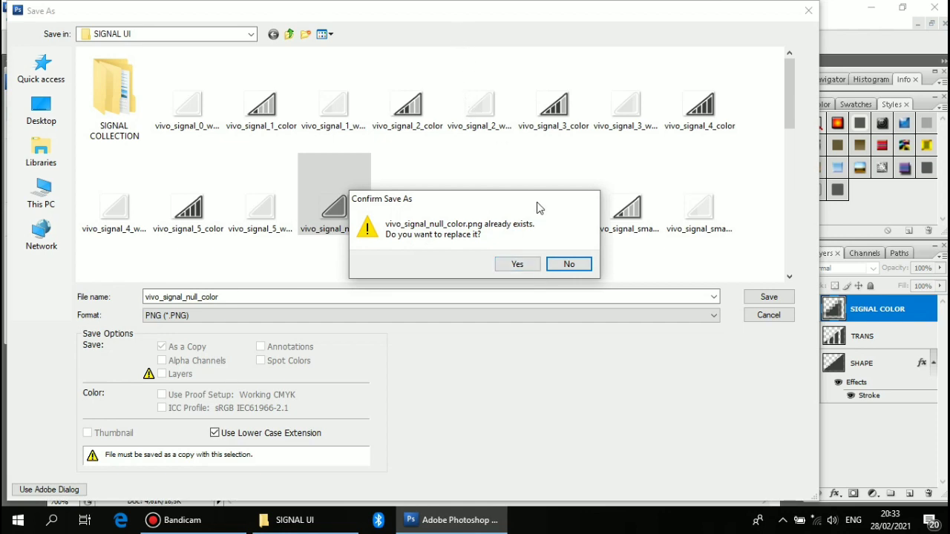
click(518, 265)
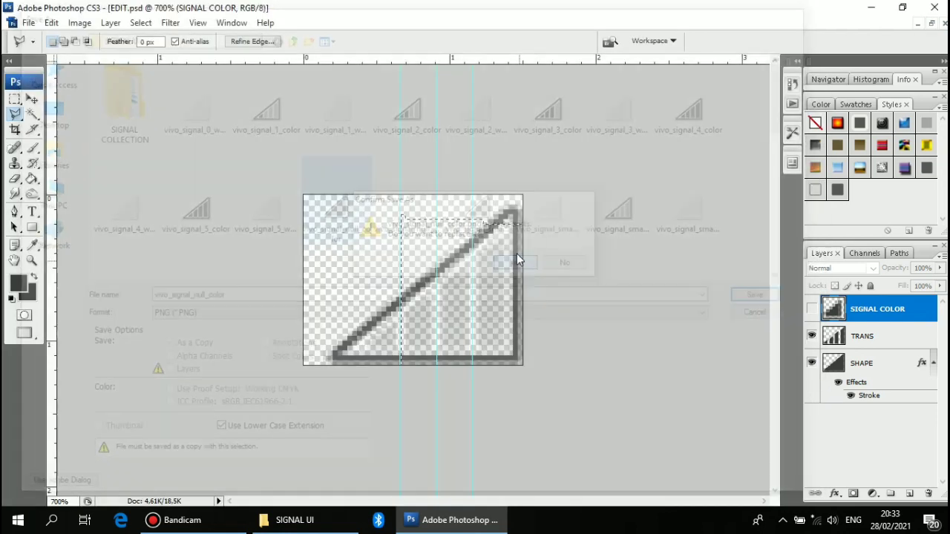
click(515, 244)
Step: Save the zero-bar icon as a PNG copy in the SIGNAL UI folder, replacing vivo_signal_small_0_color
key(ctrl+shift+s)
click(416, 315)
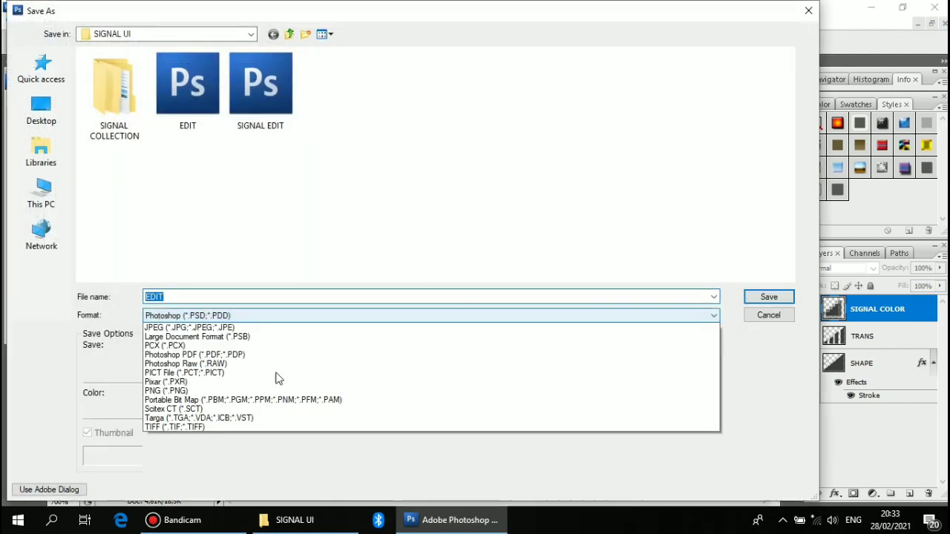
click(267, 451)
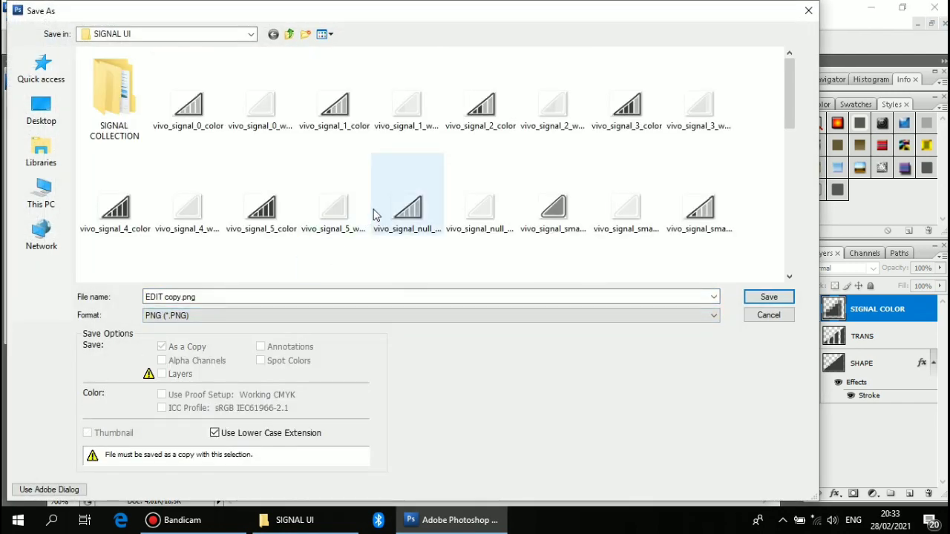
scroll(375, 216, down, 3)
double_click(553, 60)
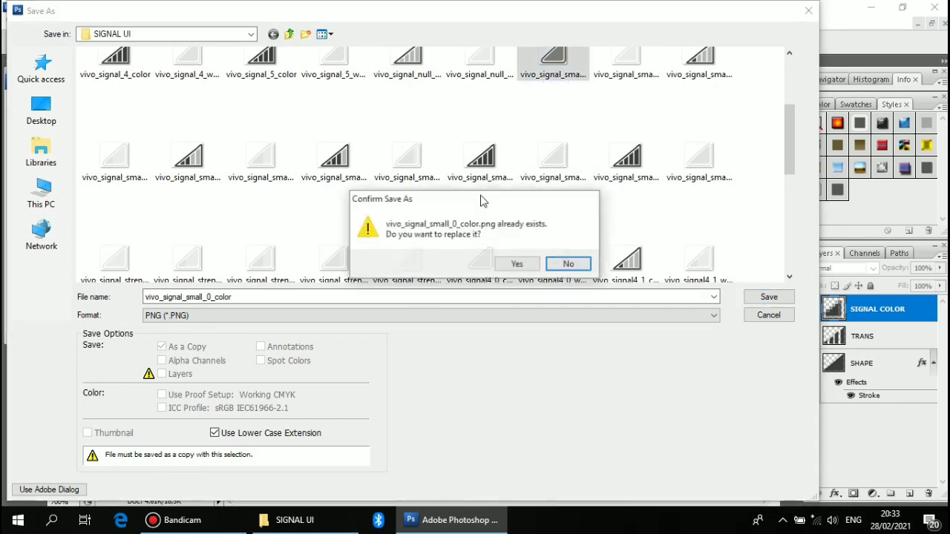
click(518, 265)
click(515, 247)
Step: Save the zero-bar icon as a PNG copy in the SIGNAL UI folder, replacing vivo_signal4_0_color
key(ctrl+shift+s)
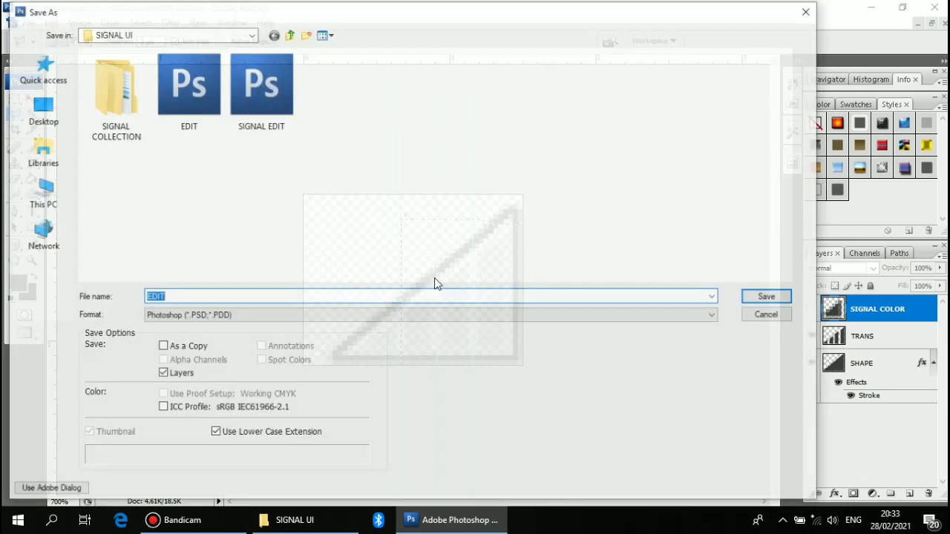
click(305, 435)
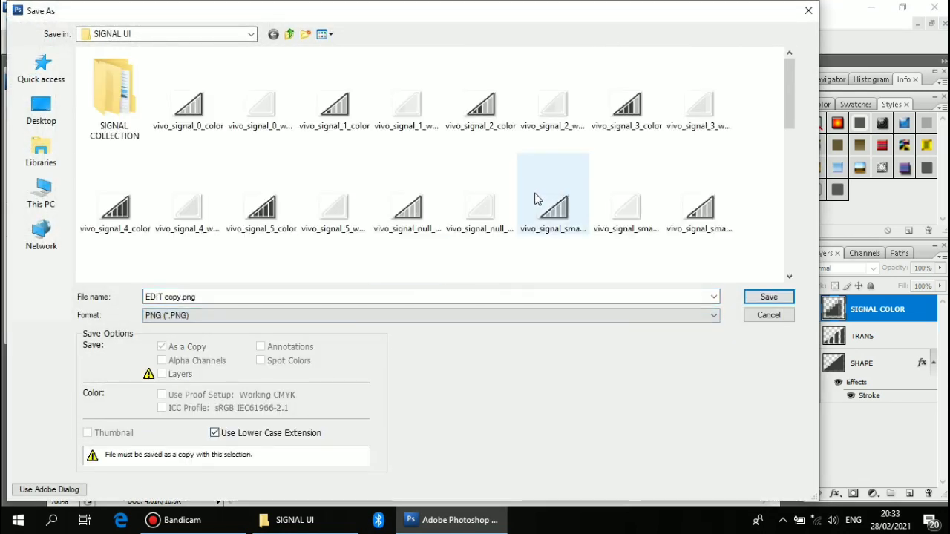
scroll(535, 192, down, 3)
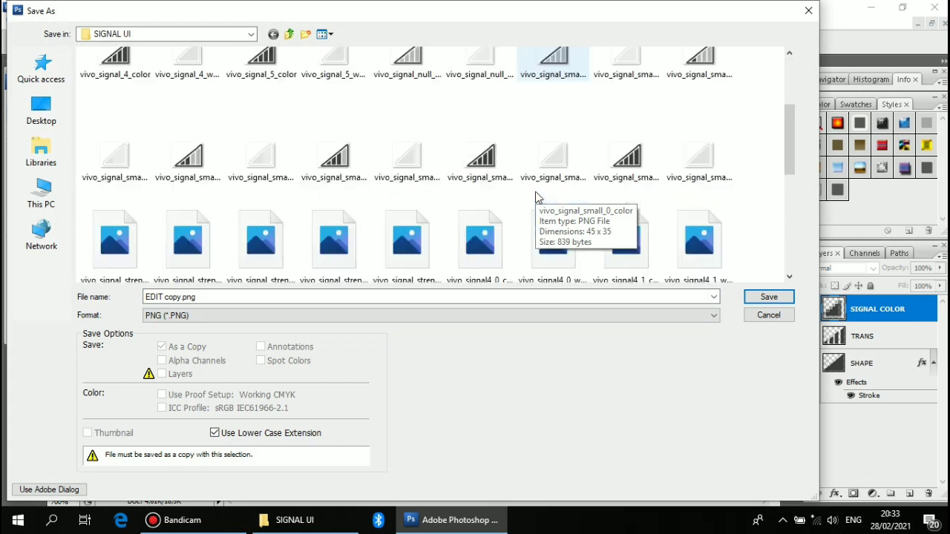
scroll(538, 196, down, 3)
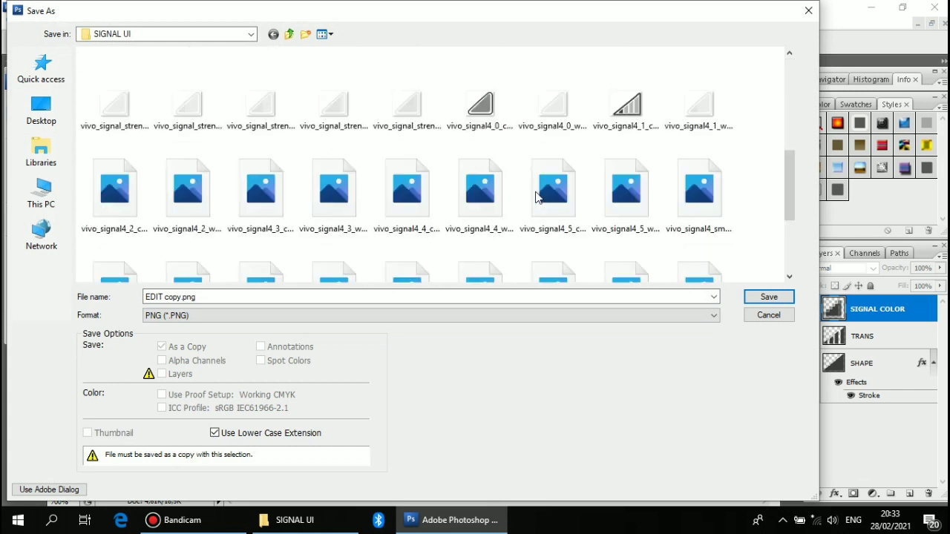
click(479, 107)
double_click(487, 119)
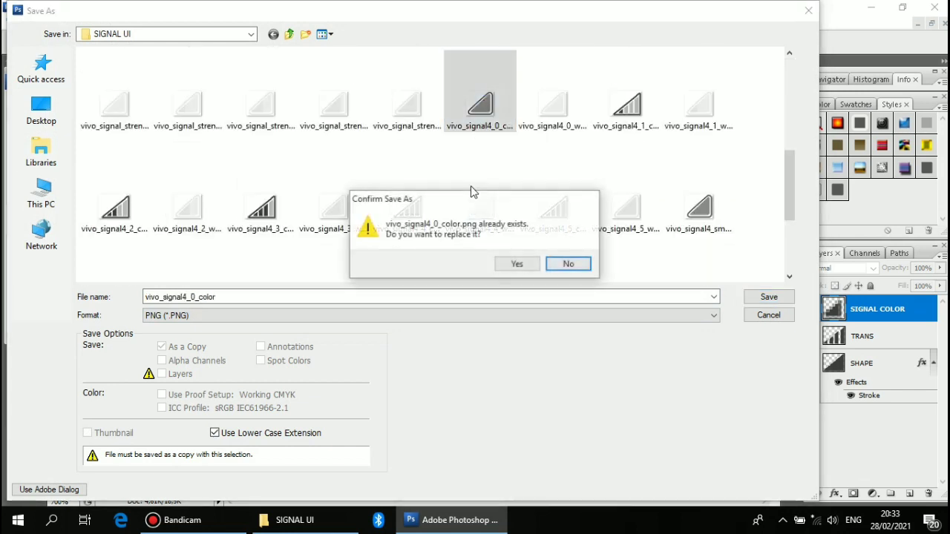
click(515, 263)
click(518, 250)
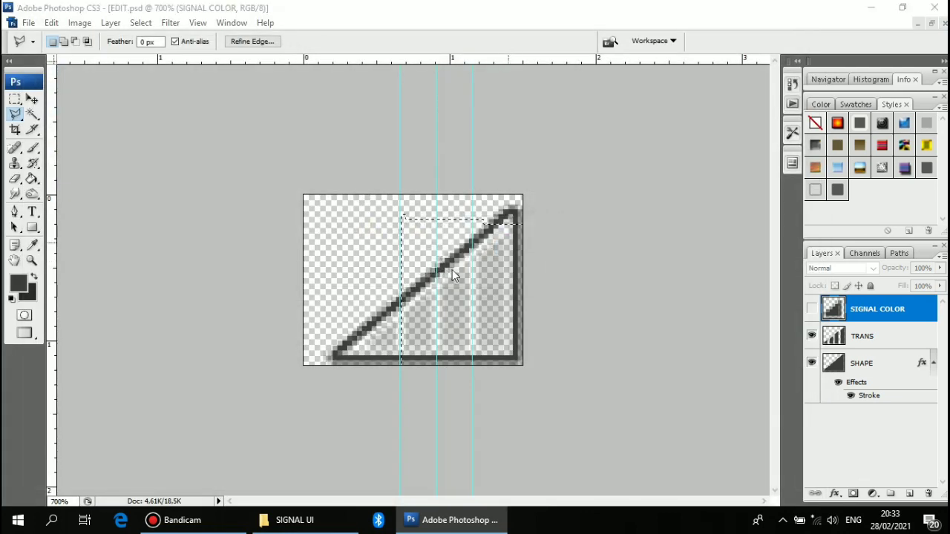
Step: Save the zero-bar icon as a PNG copy in the SIGNAL UI folder, replacing vivo_signal4_small_0_color
key(ctrl+shift+s)
click(441, 315)
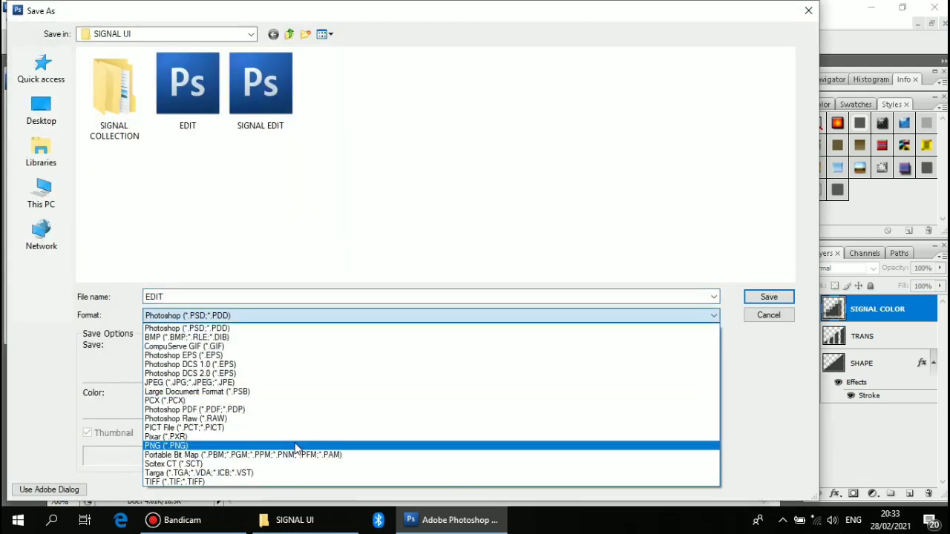
click(386, 445)
scroll(593, 242, down, 3)
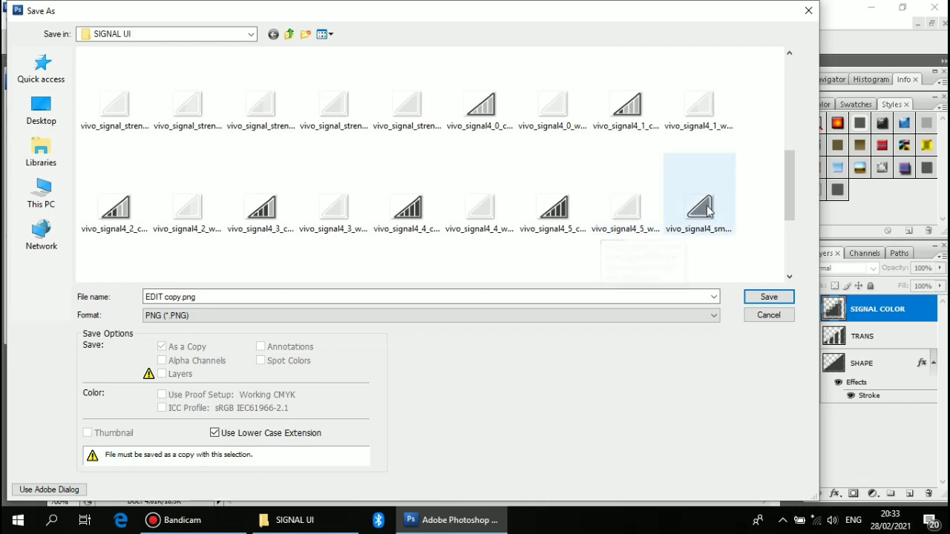
double_click(699, 204)
click(515, 265)
click(520, 248)
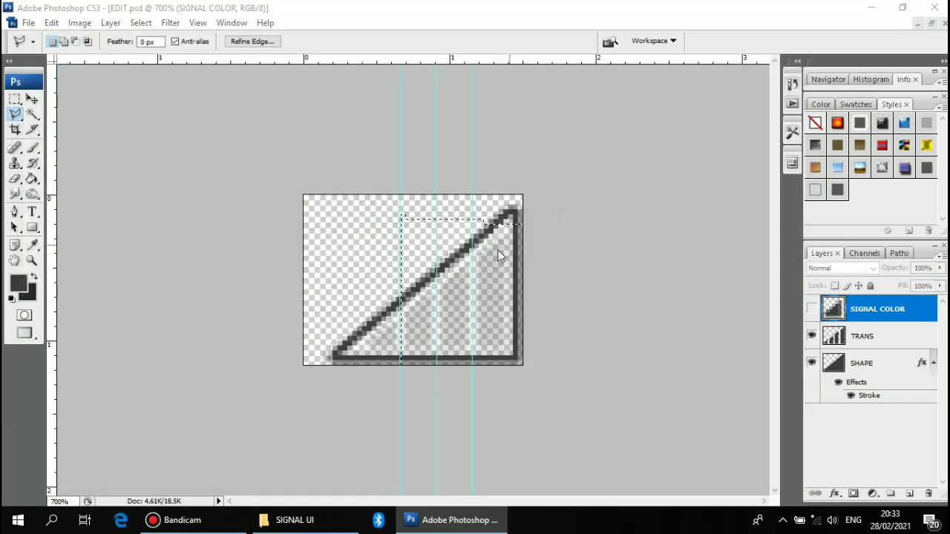
Step: Review the PNG thumbnails in the SIGNAL UI folder to check that every color signal icon has been replaced, without saving another copy
key(ctrl+shift+s)
click(430, 315)
click(386, 446)
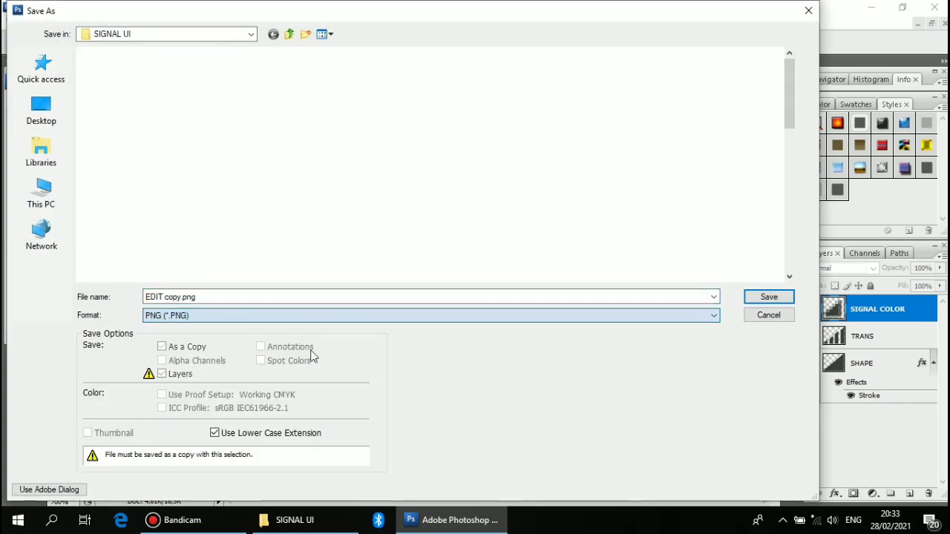
scroll(445, 216, down, 3)
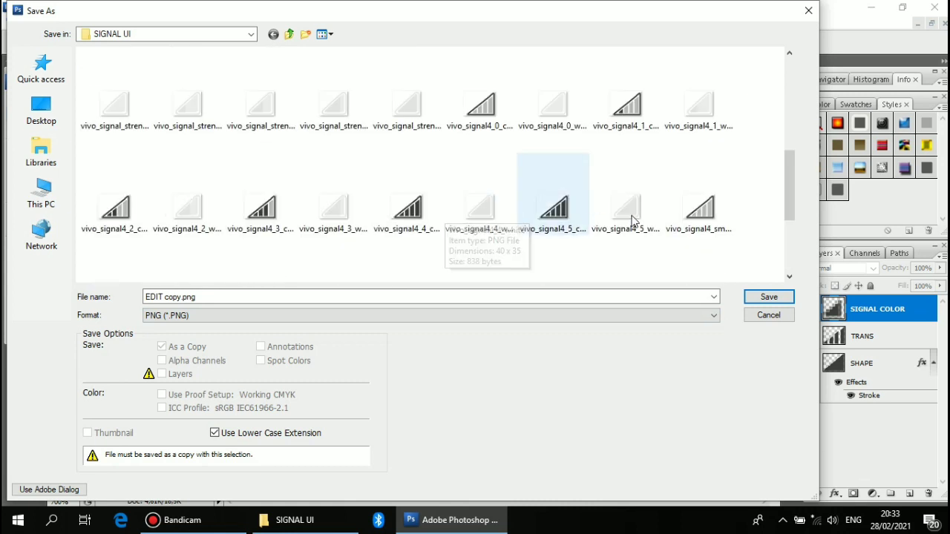
scroll(475, 212, down, 3)
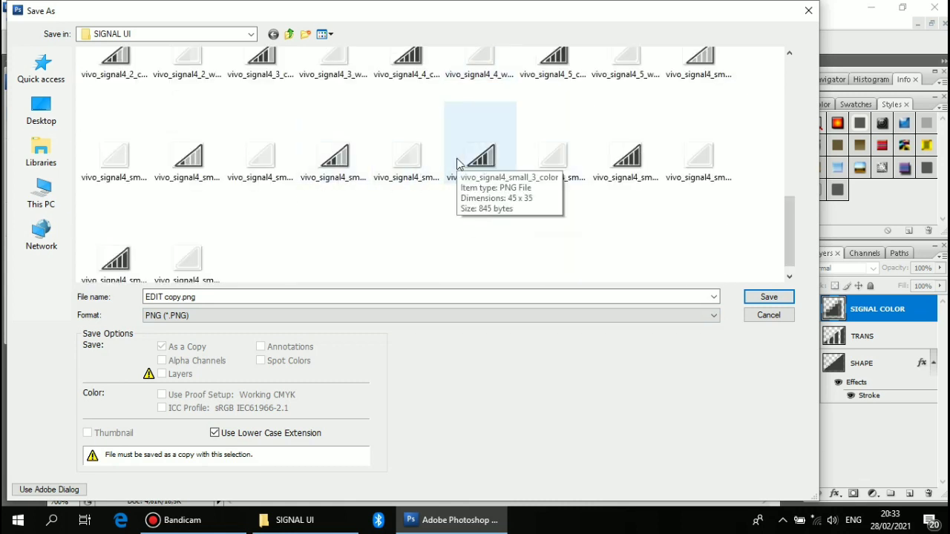
scroll(457, 163, up, 3)
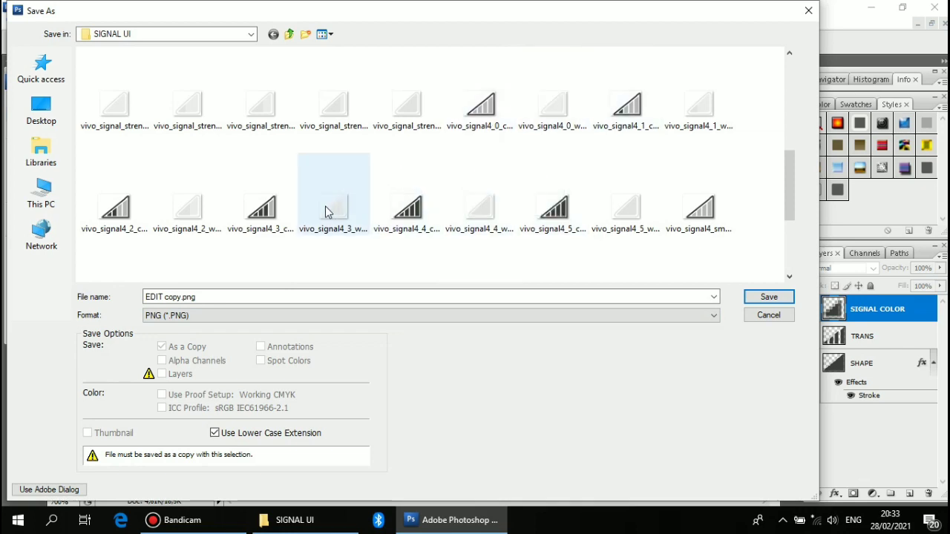
scroll(329, 212, up, 3)
scroll(547, 167, up, 3)
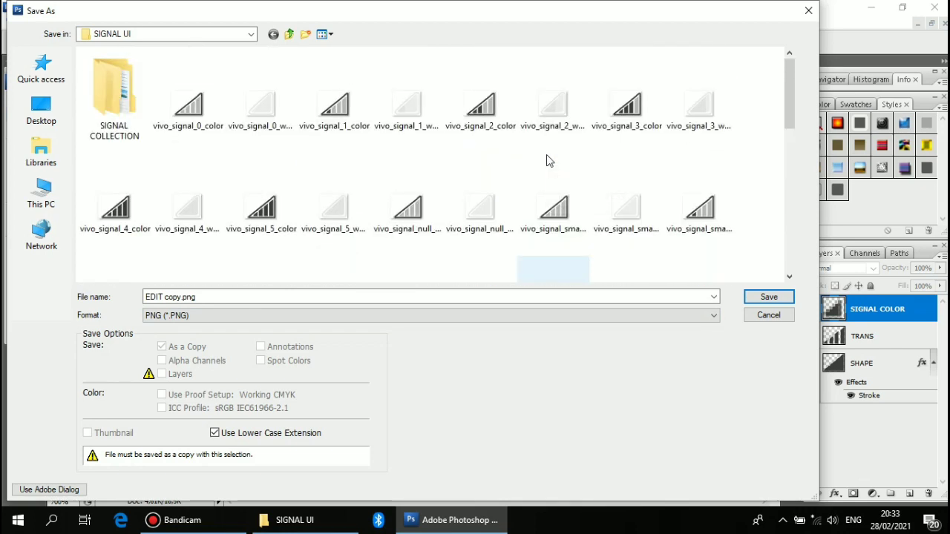
scroll(420, 179, down, 10)
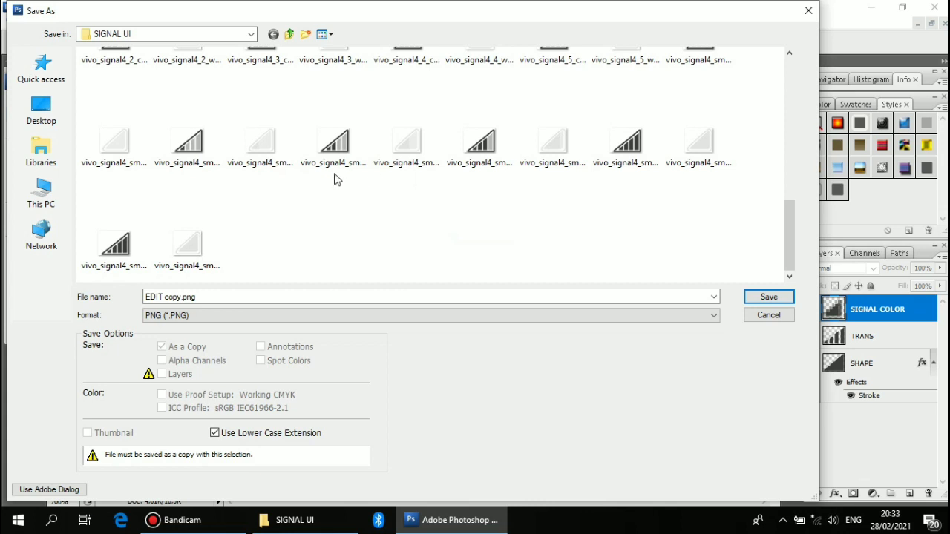
scroll(295, 181, up, 3)
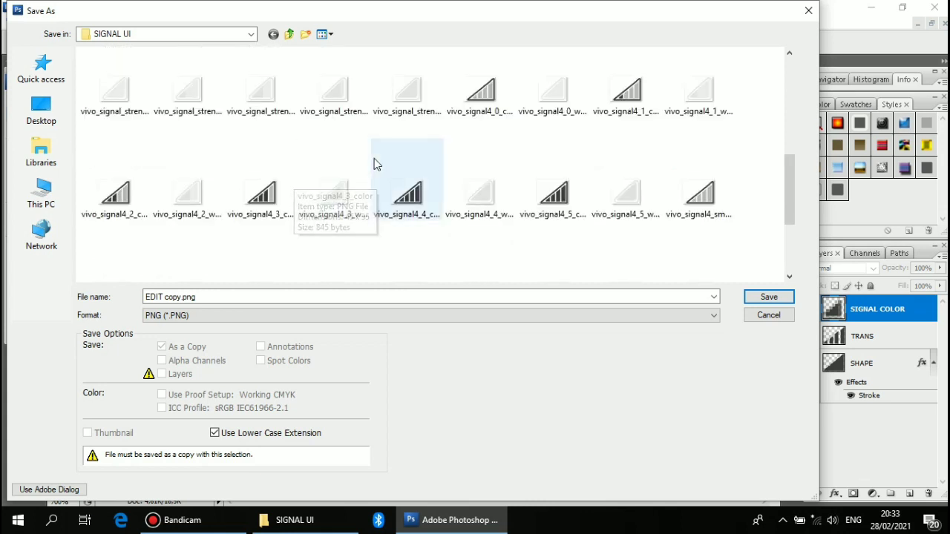
scroll(374, 161, down, 3)
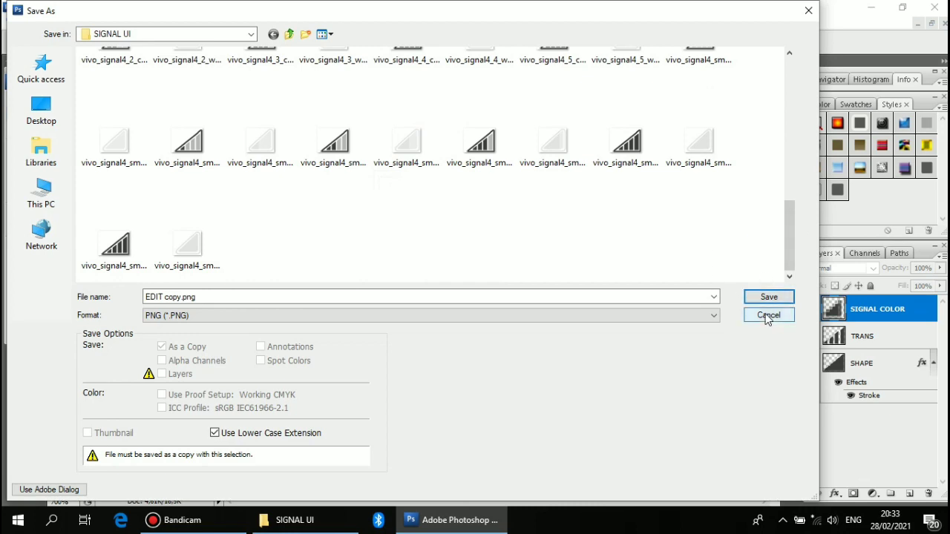
scroll(573, 212, up, 10)
scroll(572, 212, down, 10)
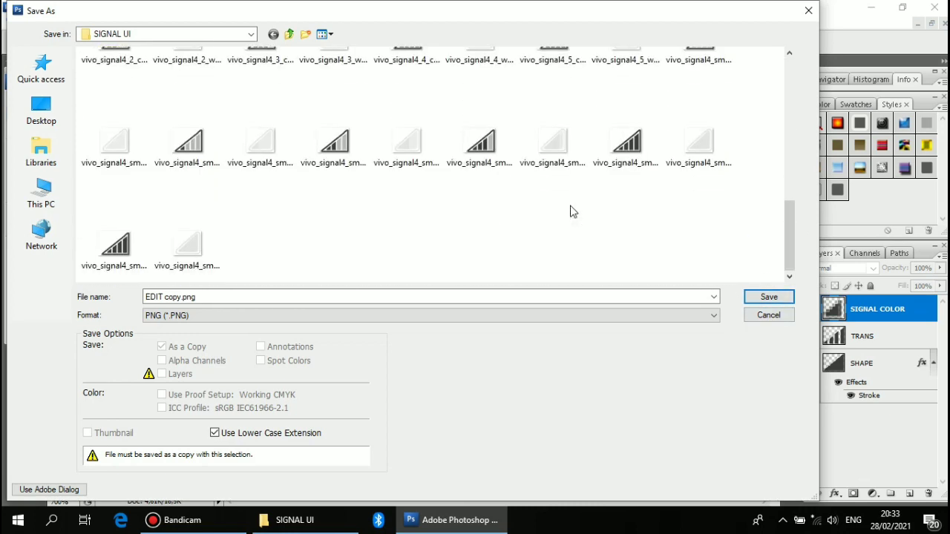
click(768, 316)
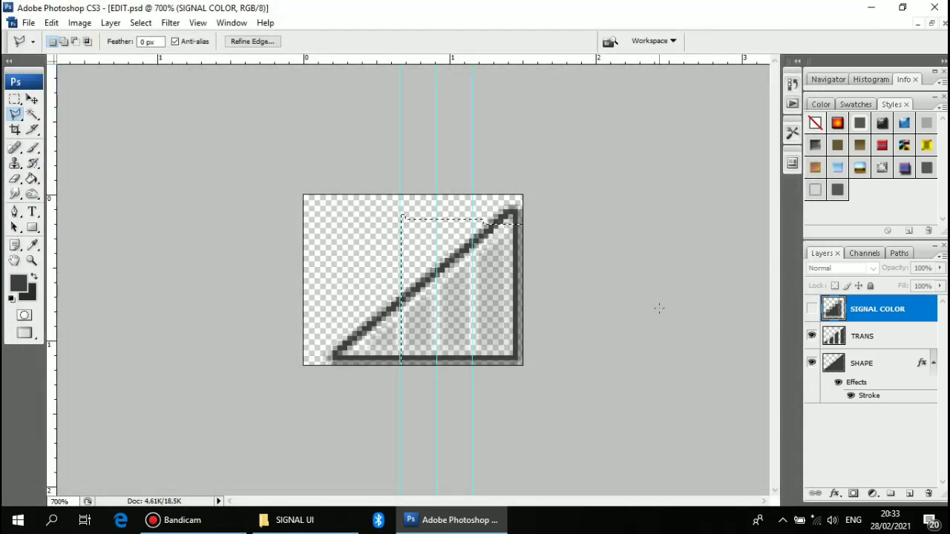